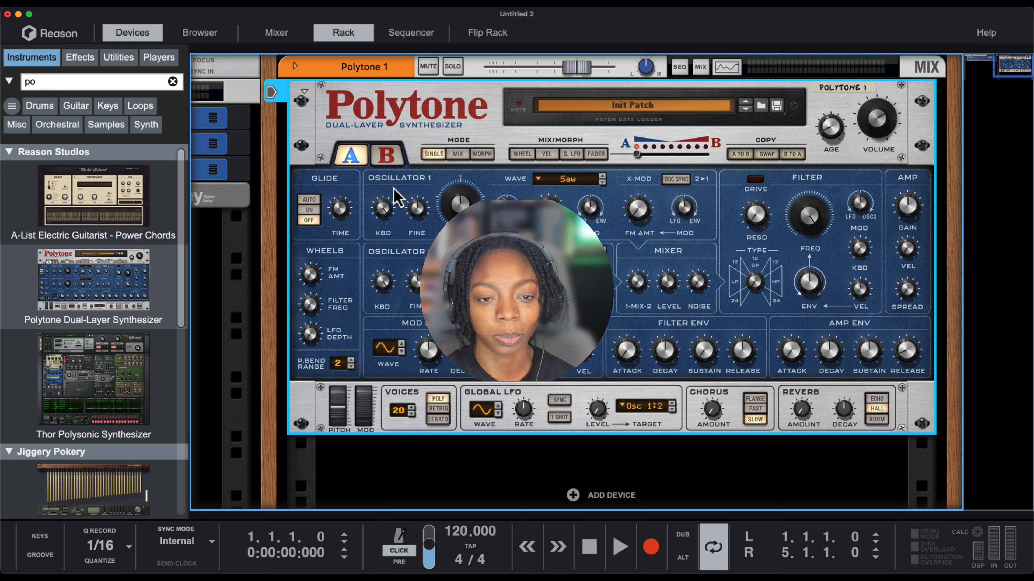
# - Reset the Polytone device and set layer A's Oscillator 1 to a pitch of -24 with a Sine wave
pyautogui.rightClick(397, 197)
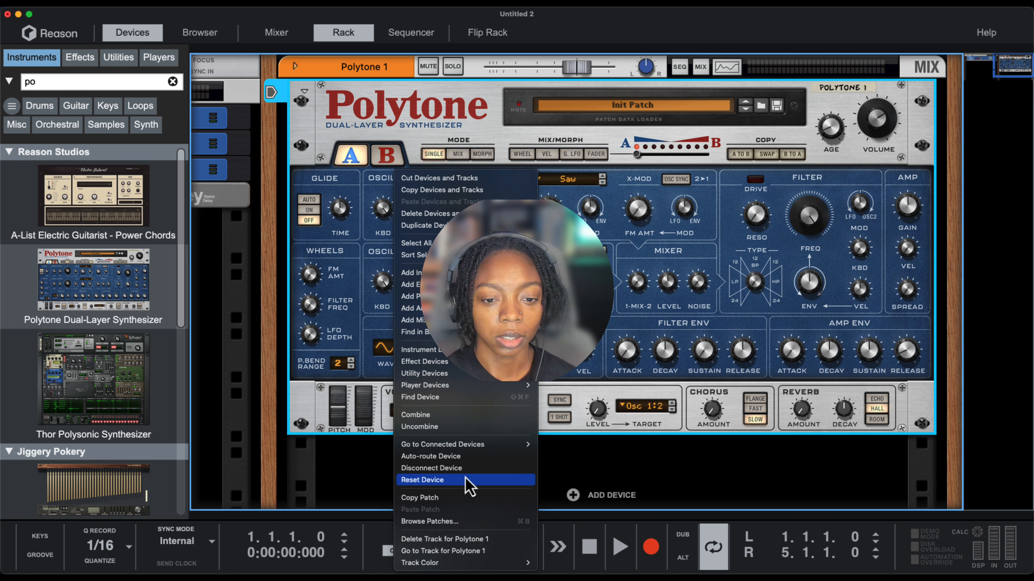
pyautogui.click(469, 485)
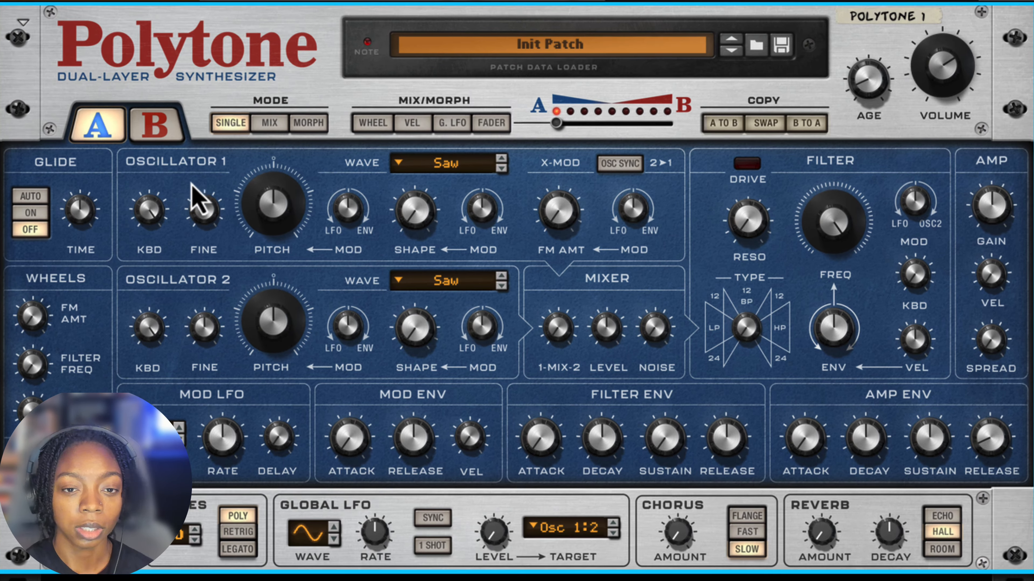
pyautogui.moveTo(281, 210); pyautogui.dragTo(273, 286)
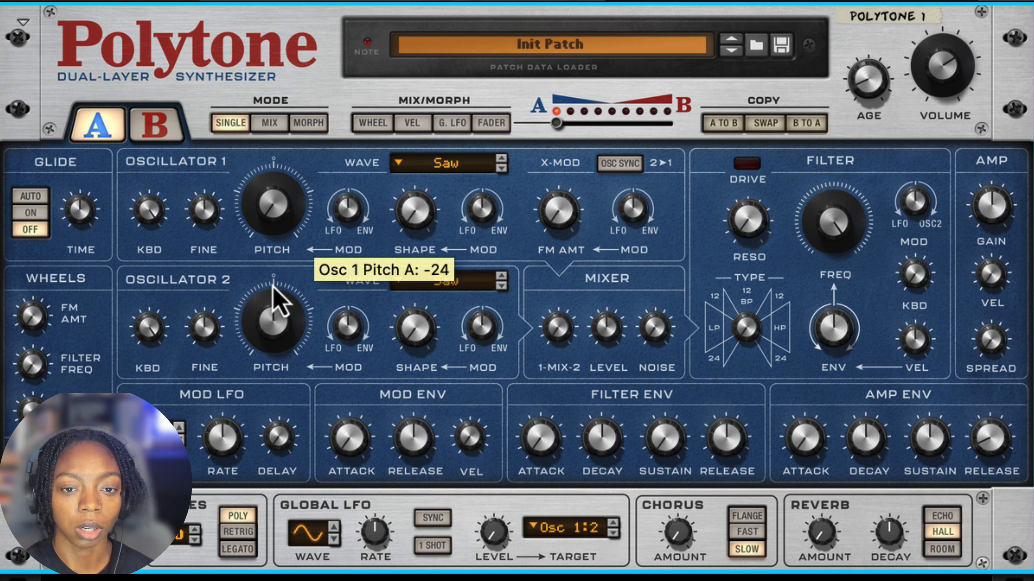
pyautogui.click(425, 165)
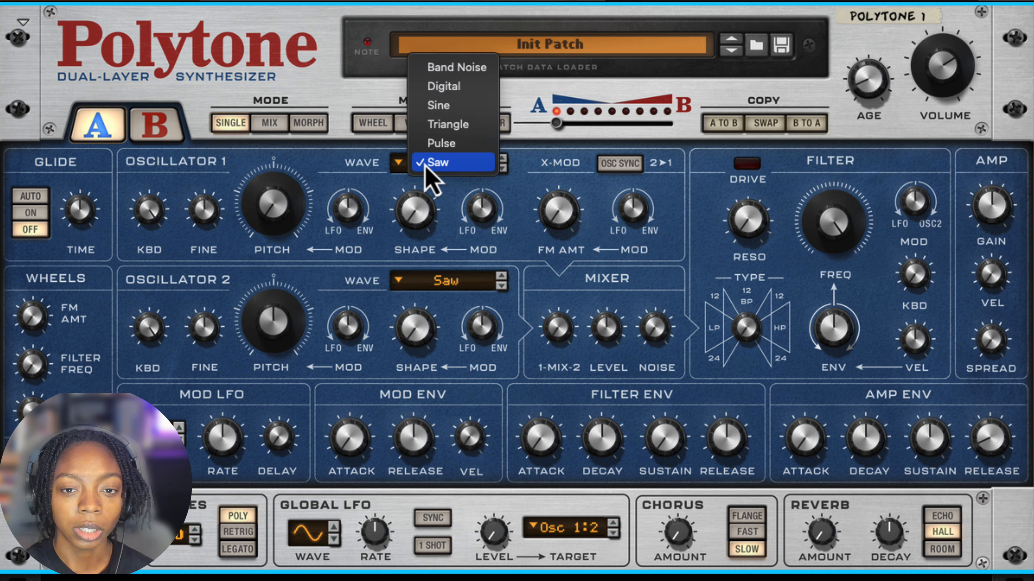
pyautogui.click(456, 105)
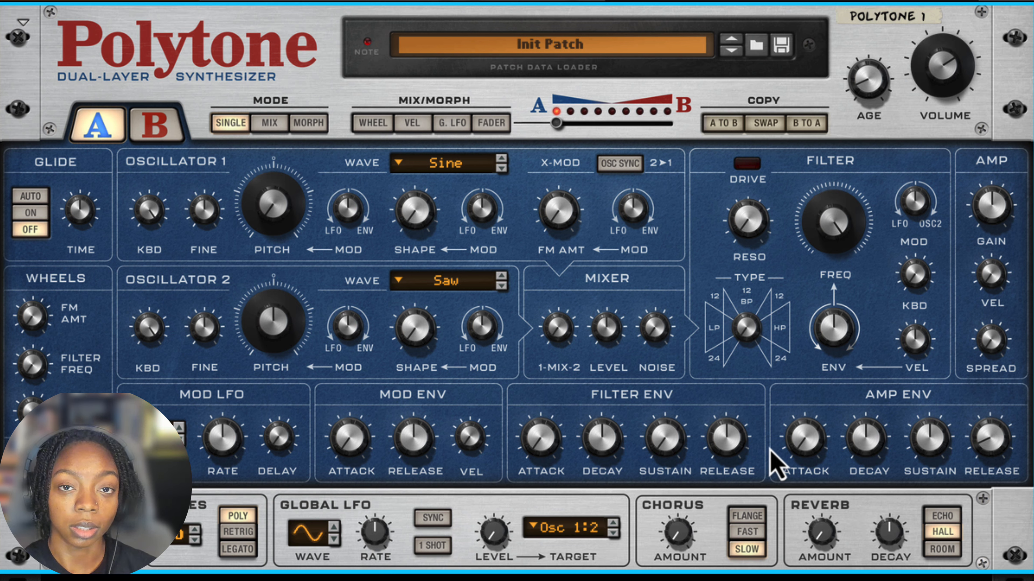
# - Shorten layer A's amp envelope decay and turn its sustain down
pyautogui.moveTo(886, 455); pyautogui.dragTo(876, 473)
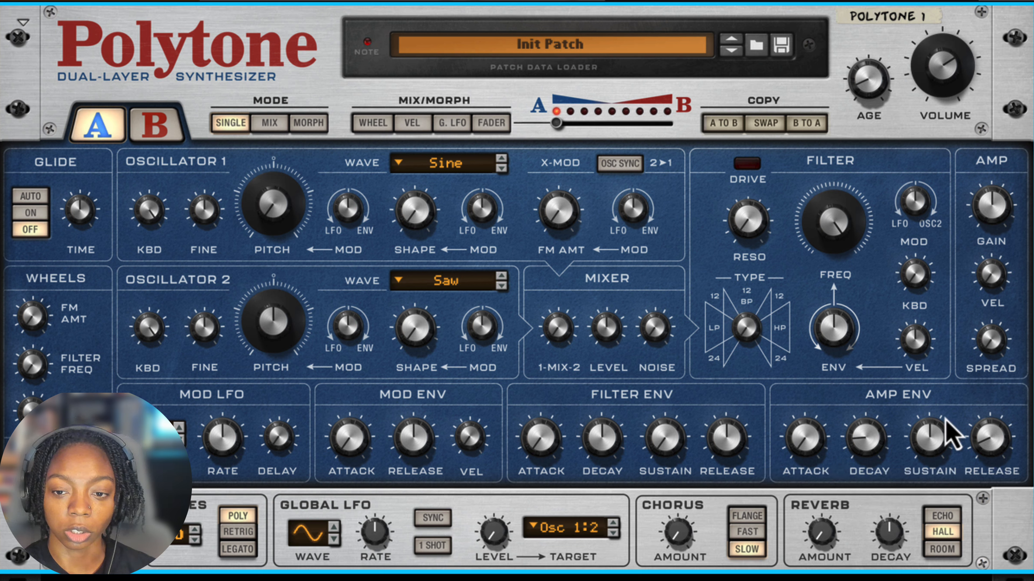
pyautogui.moveTo(936, 436); pyautogui.dragTo(920, 568)
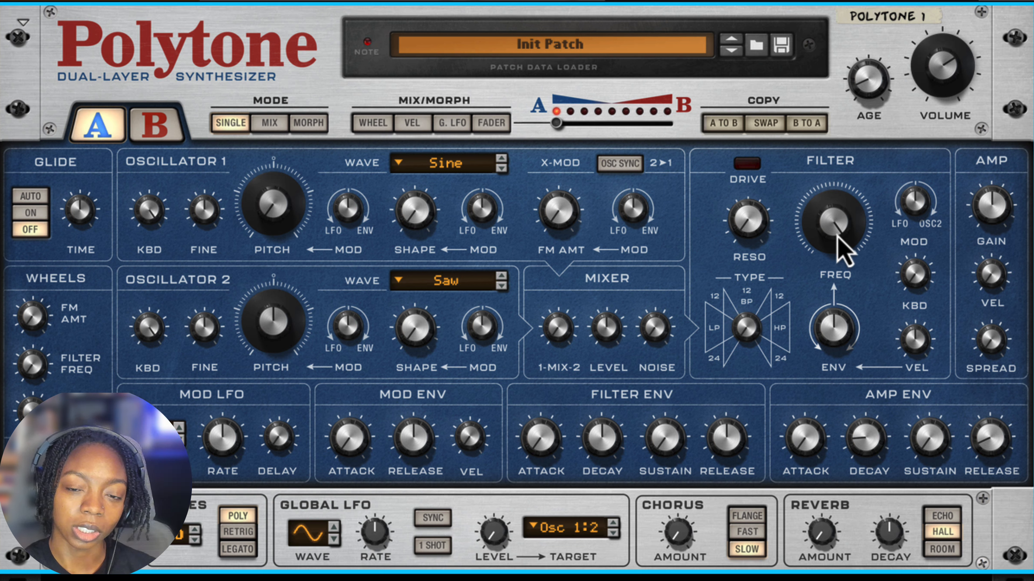
# - Set layer A's filter frequency to about 1.80 kHz and raise the mixer level to drive the filter
pyautogui.moveTo(838, 238); pyautogui.dragTo(830, 285)
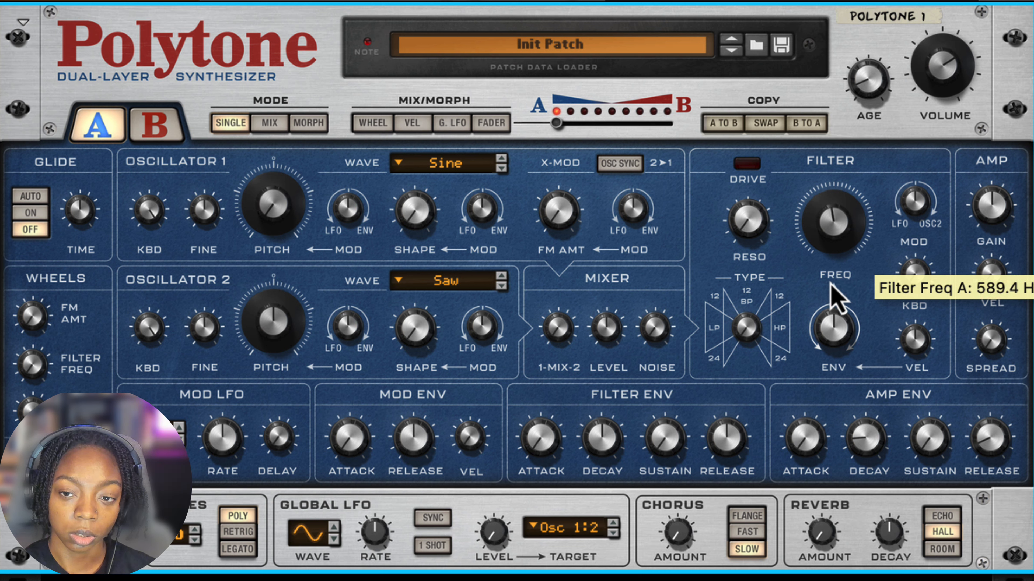
pyautogui.scroll(-4, 833, 231)
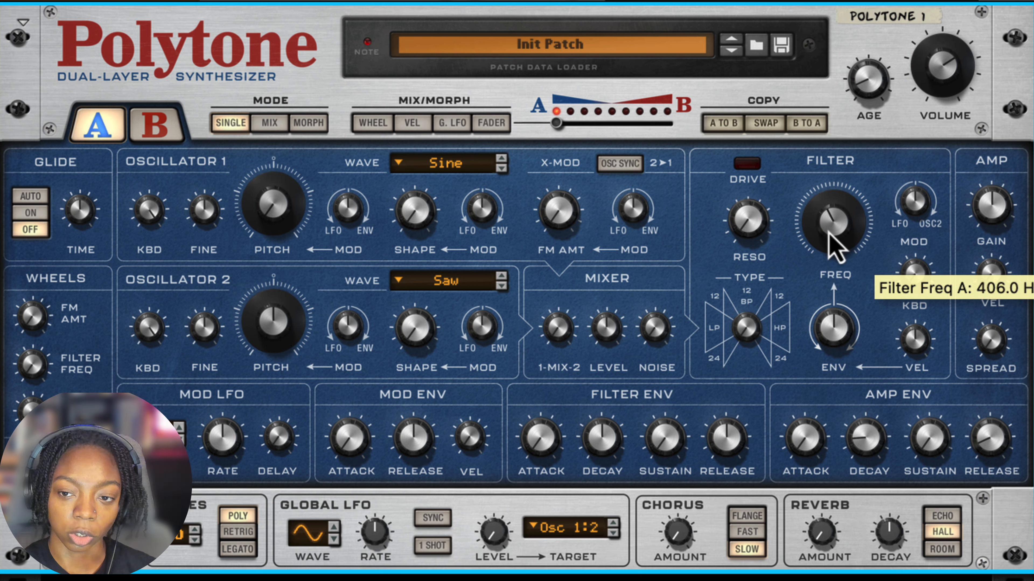
pyautogui.moveTo(827, 231); pyautogui.dragTo(834, 209)
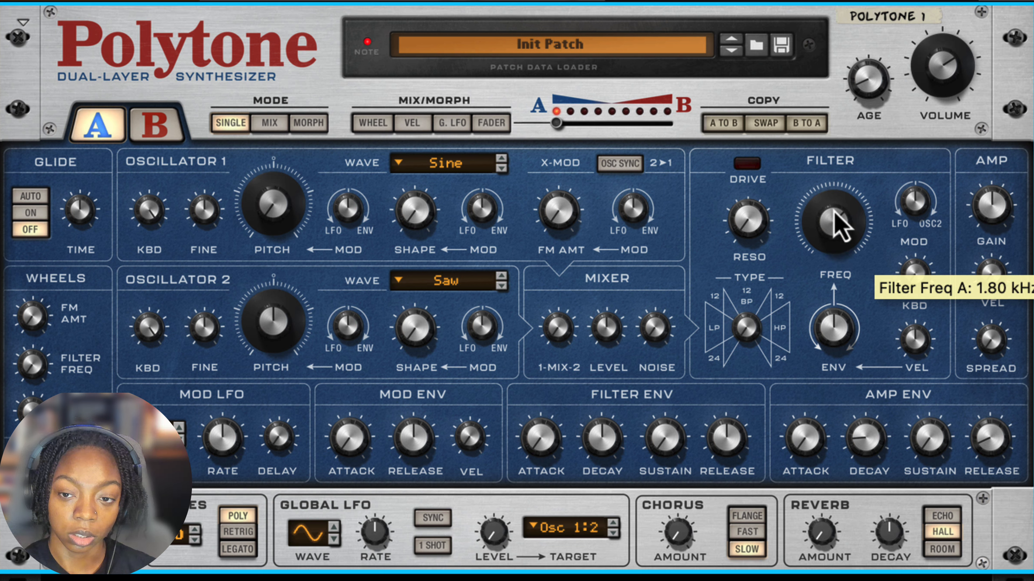
pyautogui.scroll(-1, 840, 228)
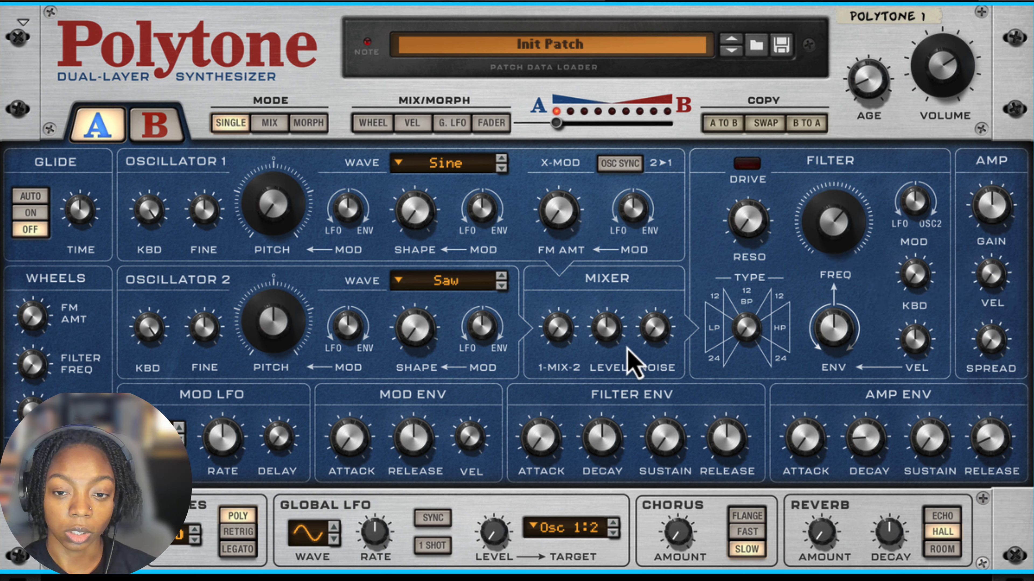
pyautogui.moveTo(618, 347); pyautogui.dragTo(623, 292)
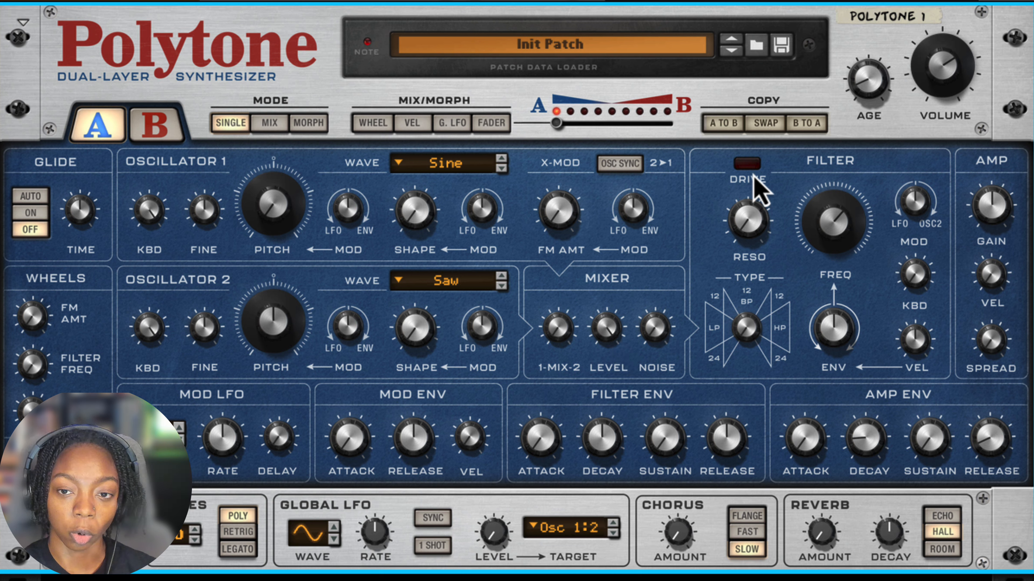
pyautogui.click(758, 162)
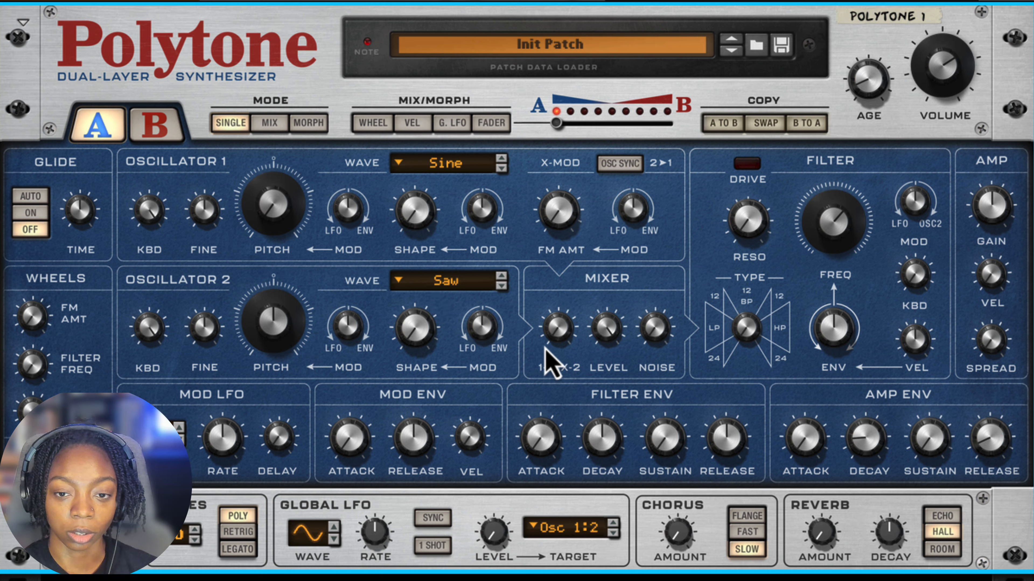
# - Lower layer A's Oscillator 2 pitch, set its wave to Digital, and blend it quietly into the oscillator mix, below 28.1 %
pyautogui.moveTo(274, 326); pyautogui.dragTo(275, 391)
pyautogui.moveTo(561, 351); pyautogui.dragTo(563, 329)
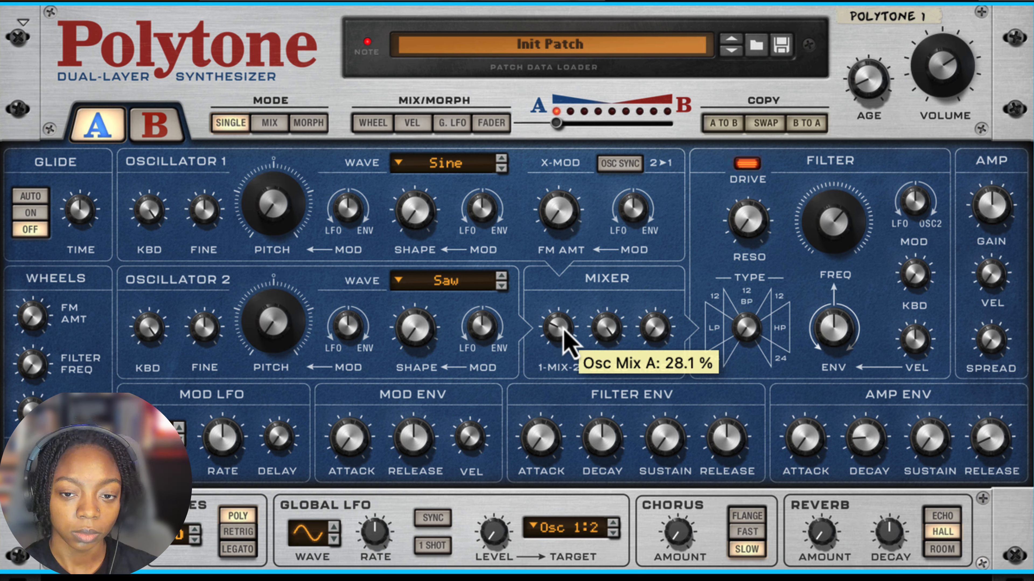
pyautogui.click(501, 285)
pyautogui.click(501, 285)
pyautogui.click(500, 285)
pyautogui.click(500, 285)
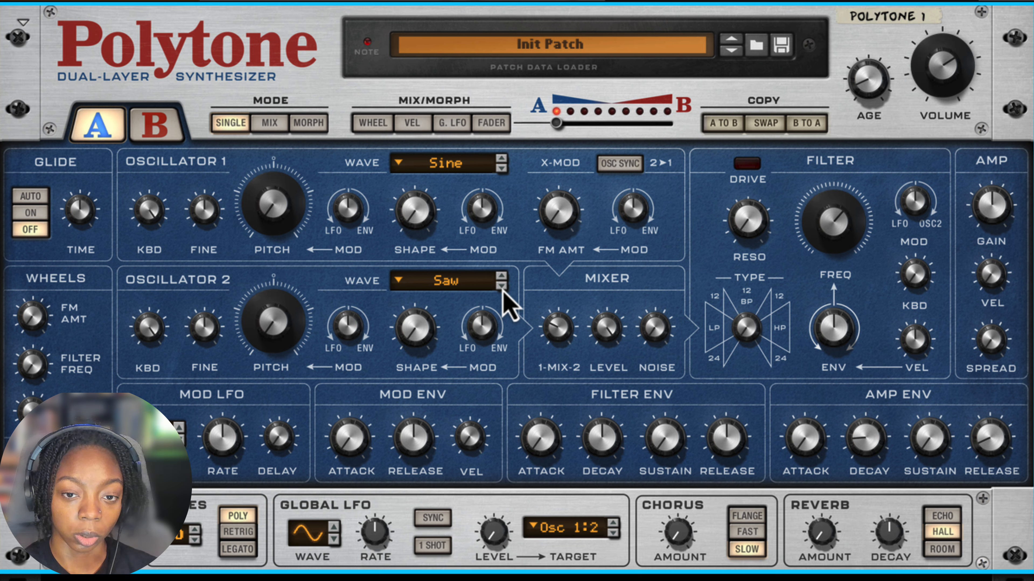
pyautogui.click(502, 277)
pyautogui.click(501, 277)
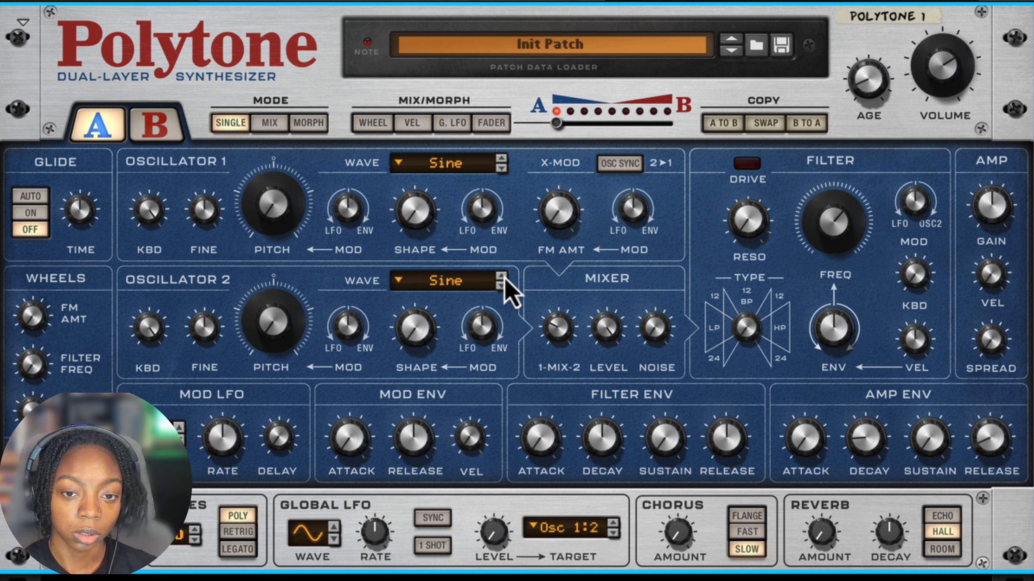
pyautogui.click(502, 277)
pyautogui.moveTo(558, 341); pyautogui.dragTo(557, 366)
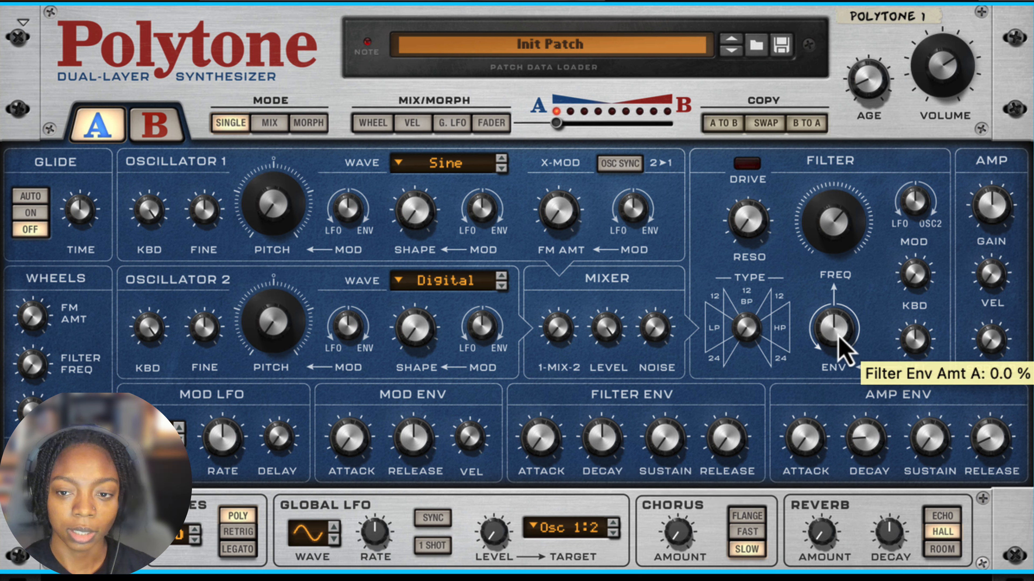
# - Set layer A's filter envelope amount slightly below 31.2 % and lower the filter frequency to just under the knob's midpoint
pyautogui.moveTo(835, 335); pyautogui.dragTo(839, 339)
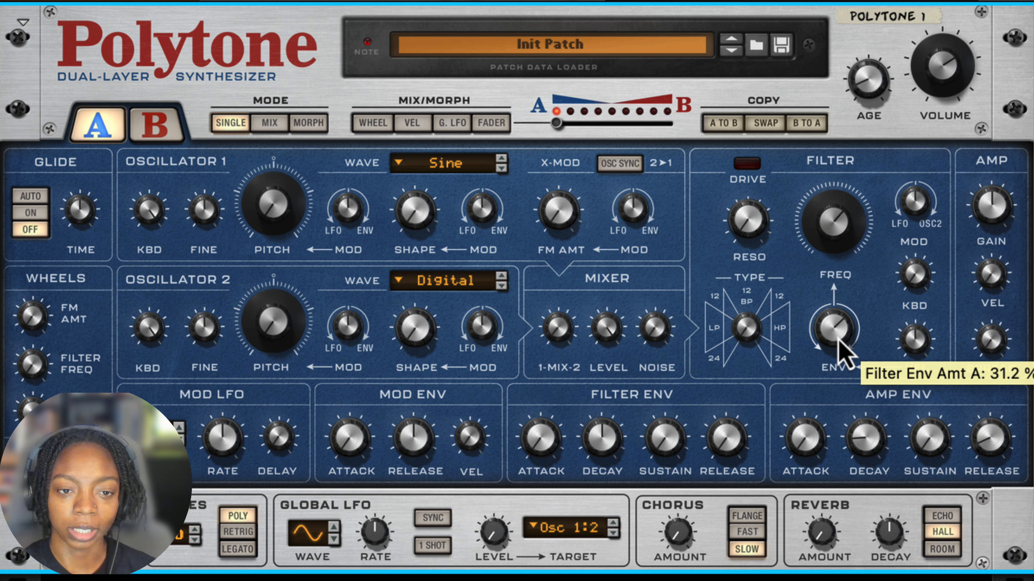
pyautogui.moveTo(839, 342); pyautogui.dragTo(842, 290)
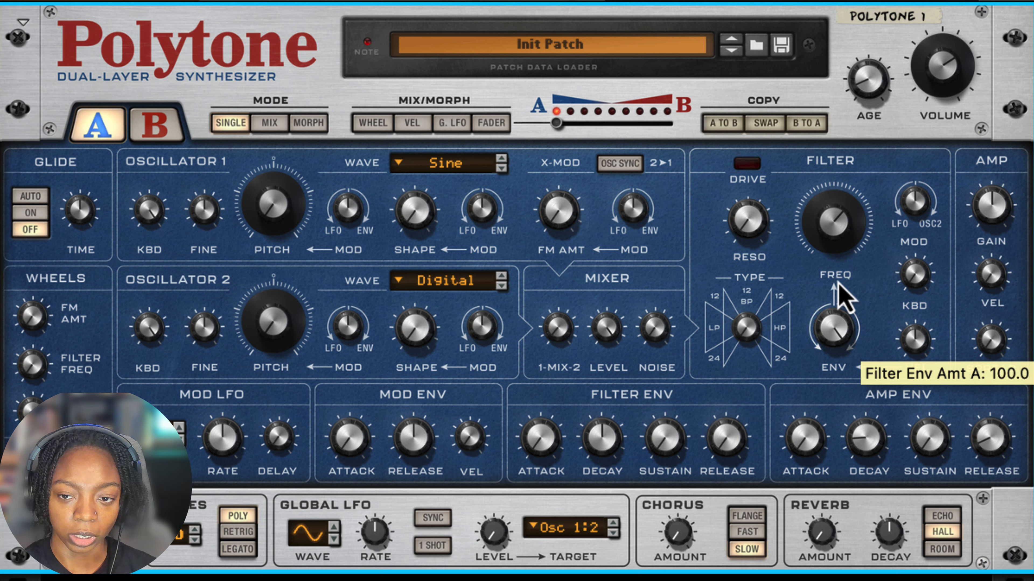
pyautogui.moveTo(839, 331); pyautogui.dragTo(838, 383)
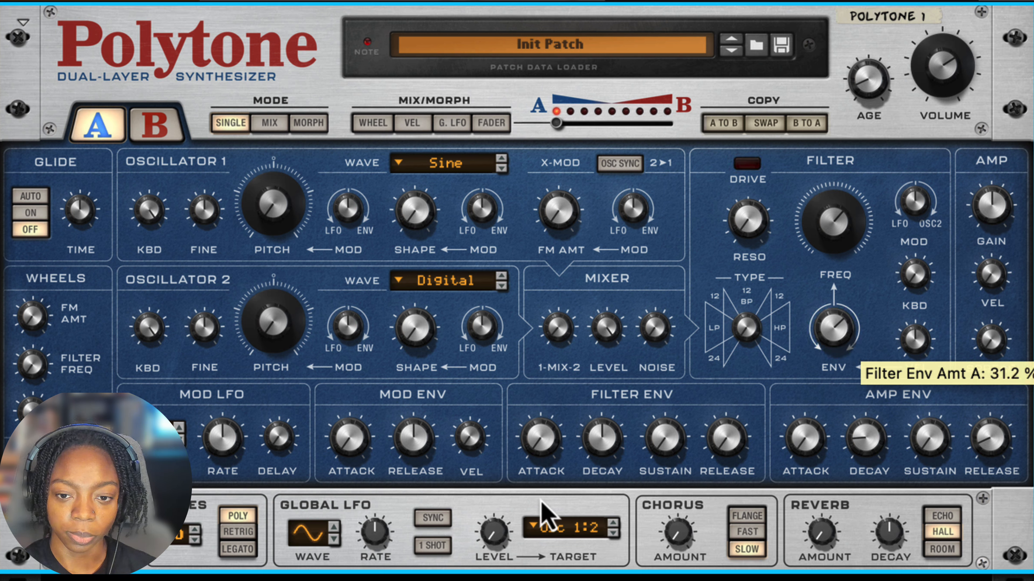
pyautogui.moveTo(849, 346); pyautogui.dragTo(849, 354)
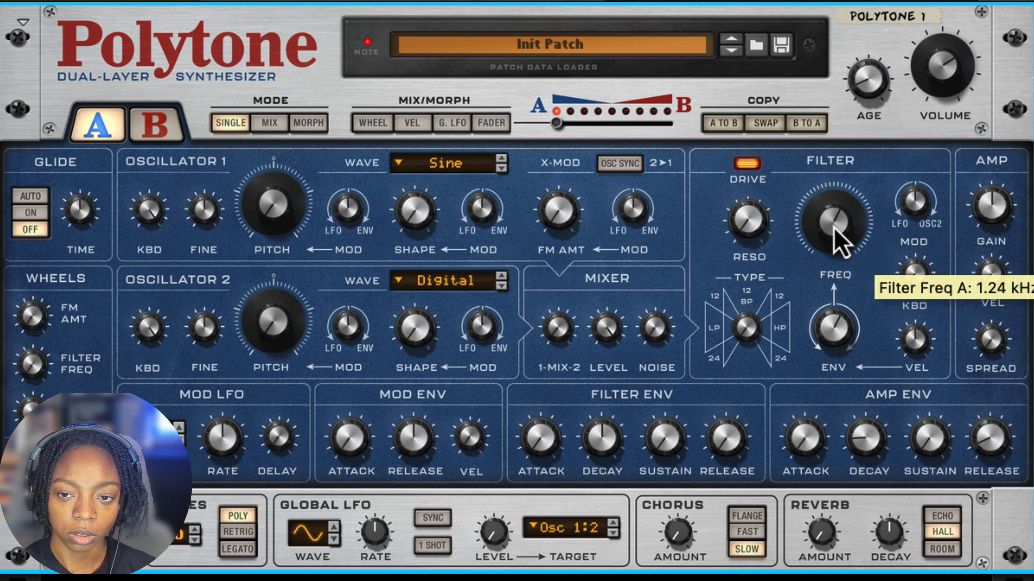
pyautogui.moveTo(838, 243); pyautogui.dragTo(837, 220)
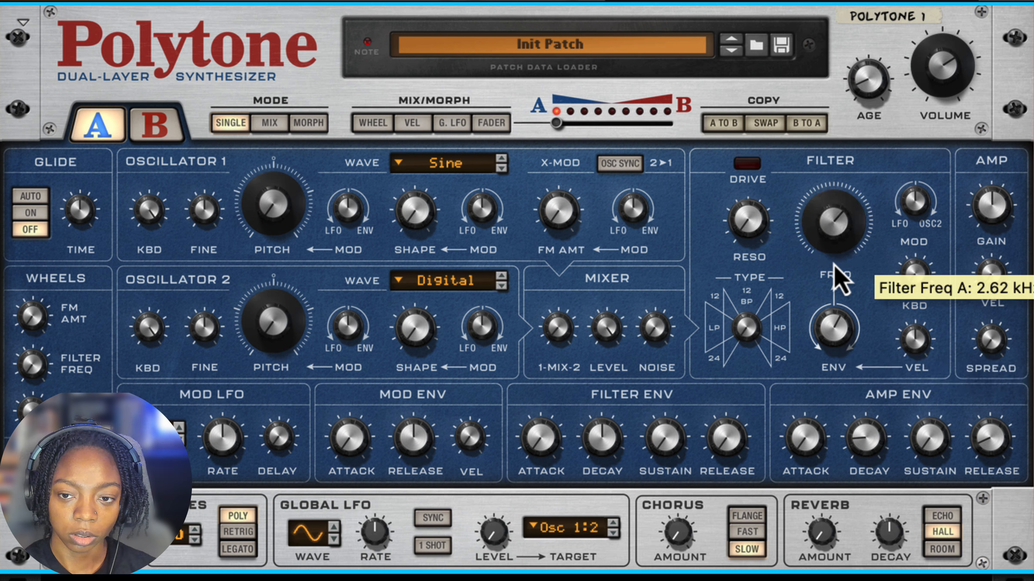
pyautogui.moveTo(833, 266); pyautogui.dragTo(835, 282)
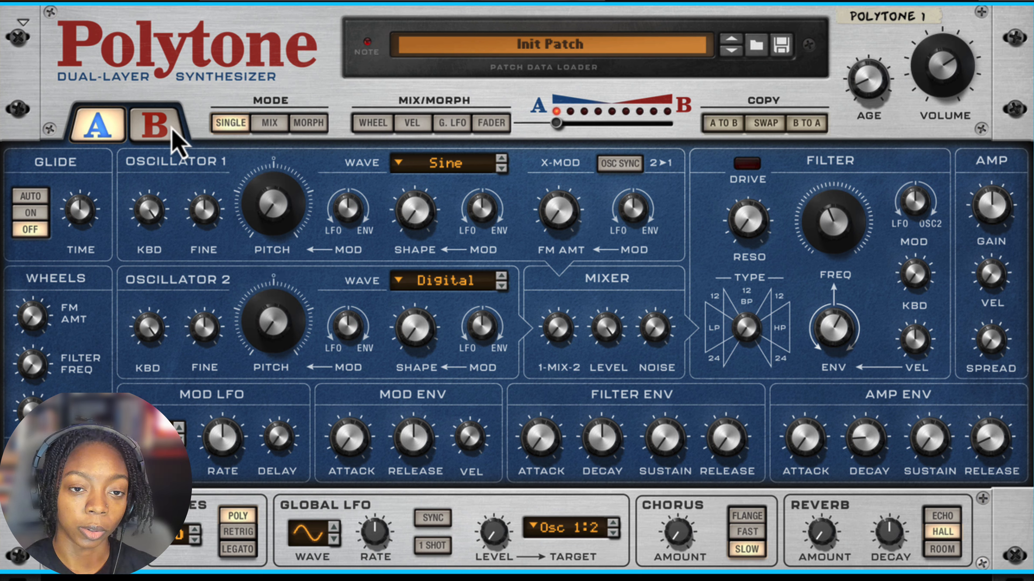
# - Copy layer A's settings to layer B and lengthen layer B's amp envelope attack, decay and release
pyautogui.click(173, 136)
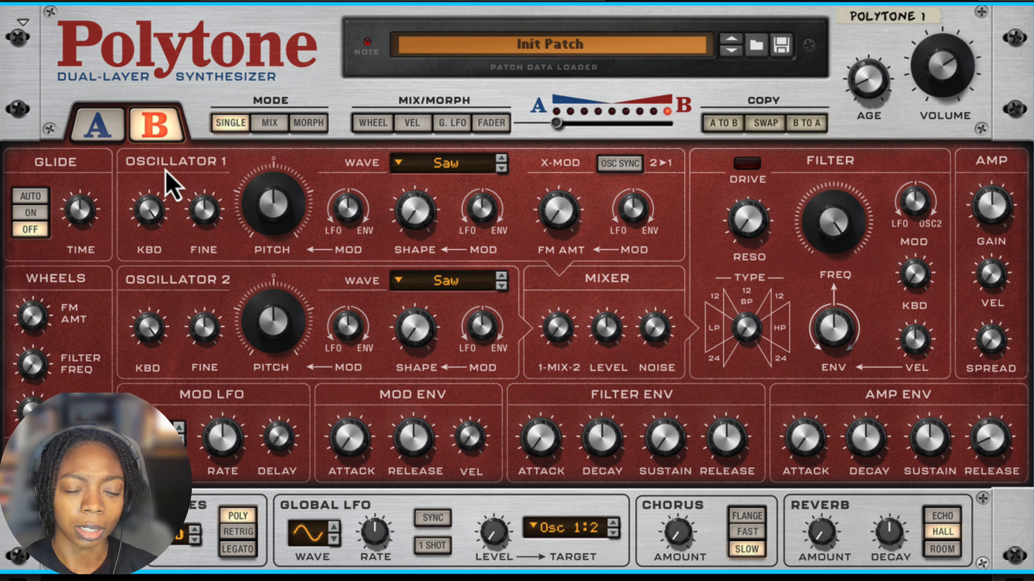
pyautogui.click(720, 123)
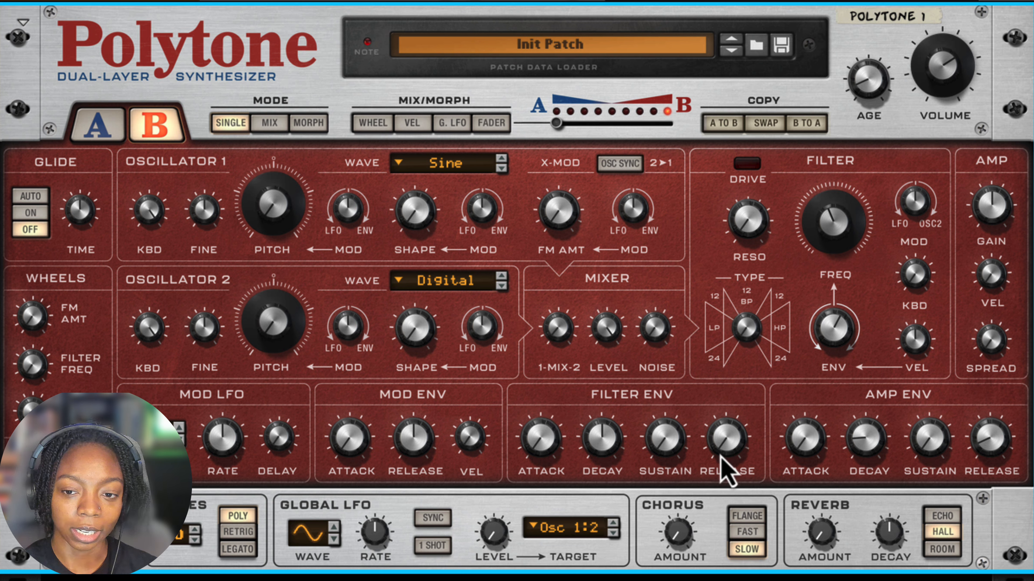
pyautogui.moveTo(811, 471)
pyautogui.mouseDown()
pyautogui.moveTo(806, 444)
pyautogui.moveTo(816, 459)
pyautogui.mouseUp()
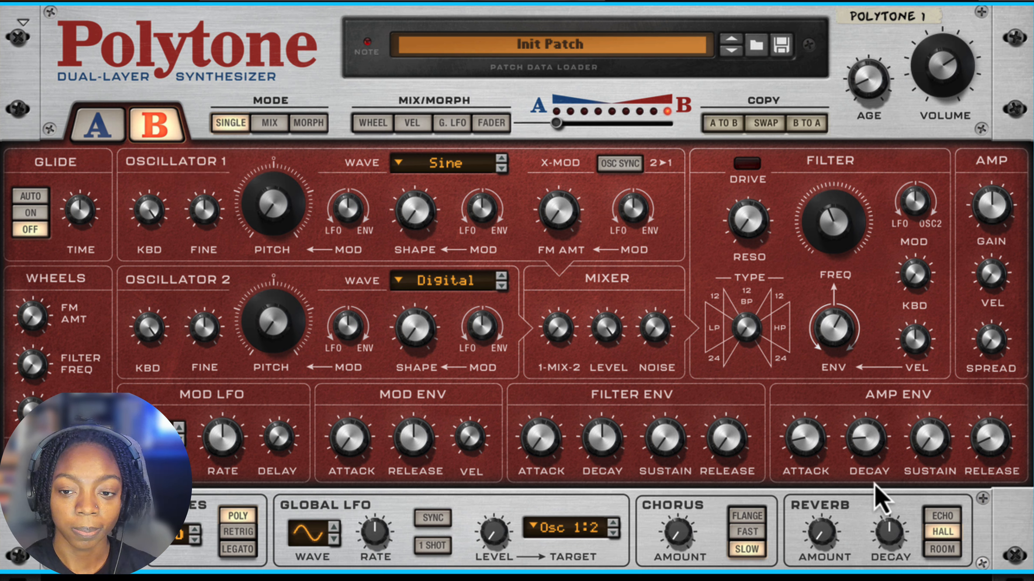
pyautogui.moveTo(880, 452); pyautogui.dragTo(877, 433)
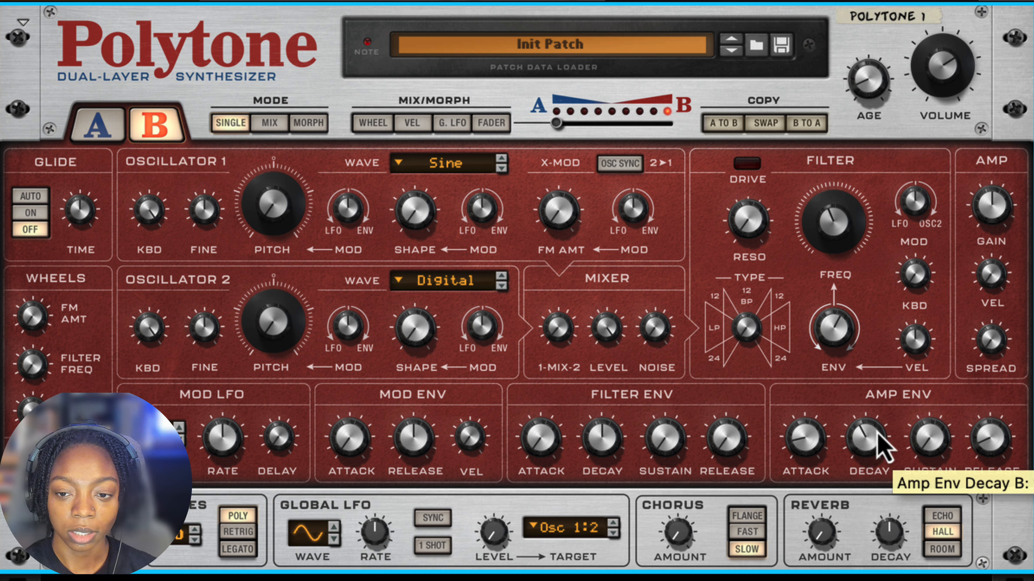
pyautogui.moveTo(988, 440); pyautogui.dragTo(986, 444)
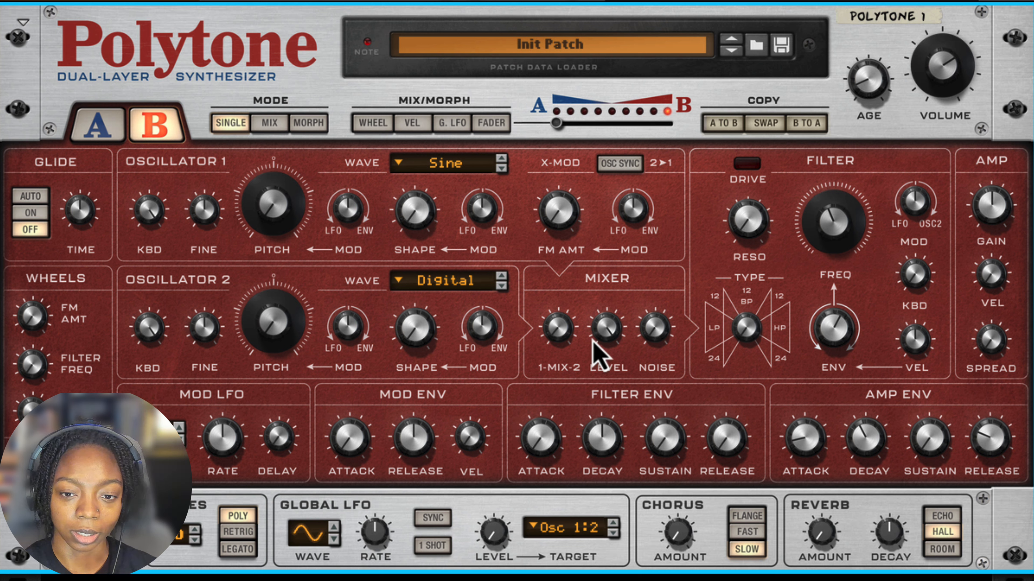
# - Set layer B's oscillator mix to about 10.9 %, raise Oscillator 2's pitch, and set its wave to Pulse
pyautogui.moveTo(558, 351); pyautogui.dragTo(557, 337)
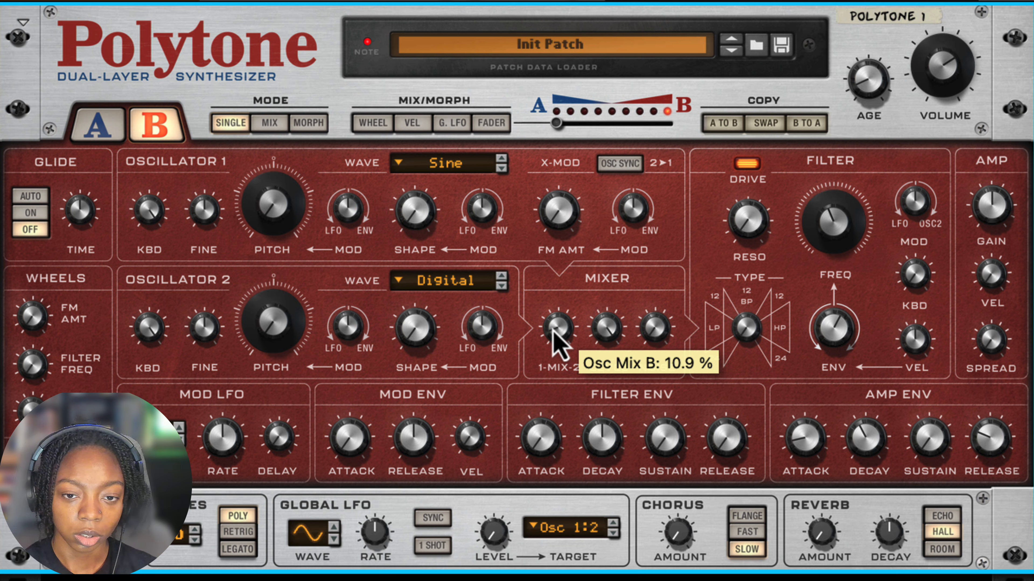
pyautogui.click(504, 282)
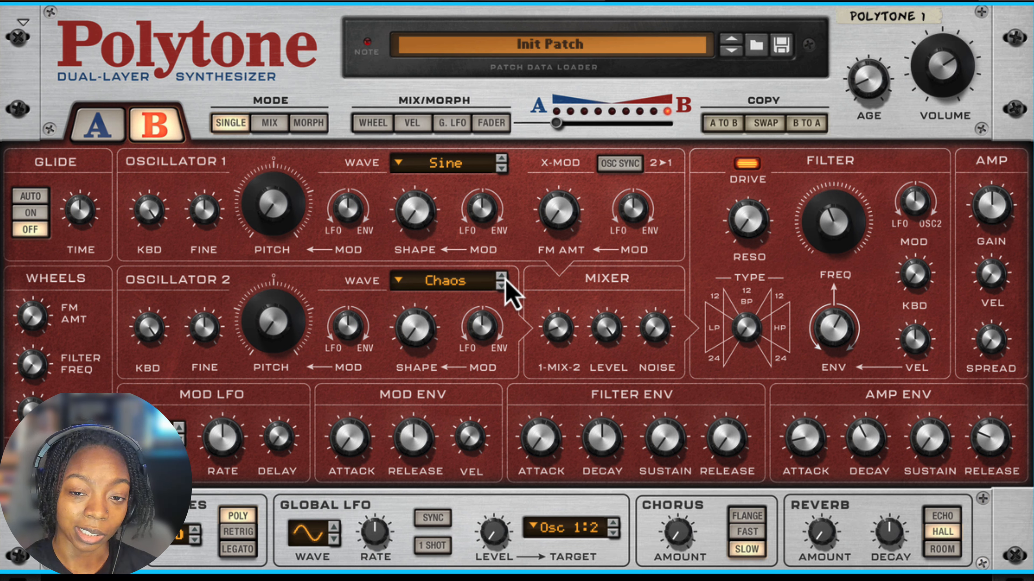
pyautogui.moveTo(296, 322); pyautogui.dragTo(291, 309)
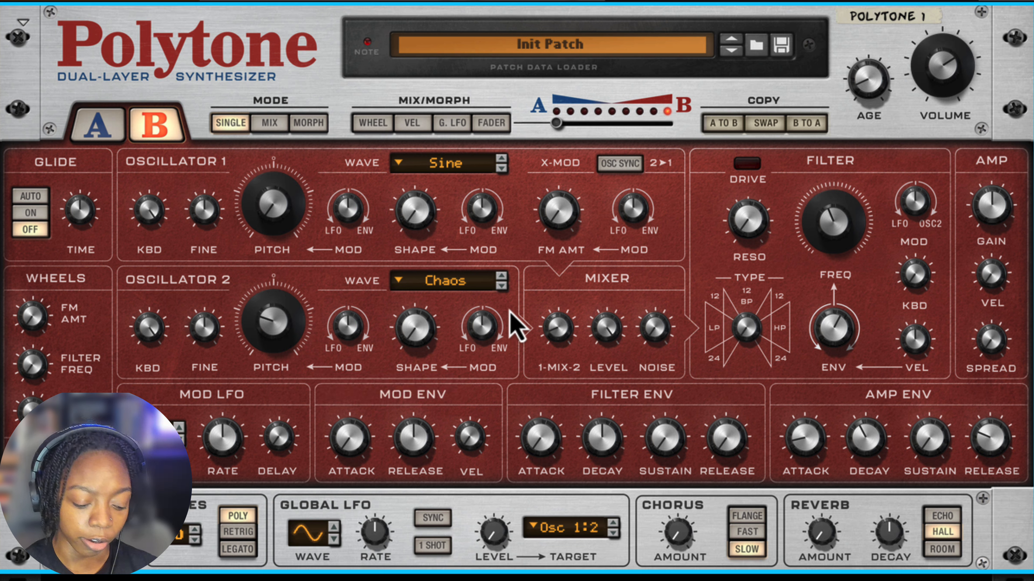
pyautogui.click(501, 286)
pyautogui.click(501, 286)
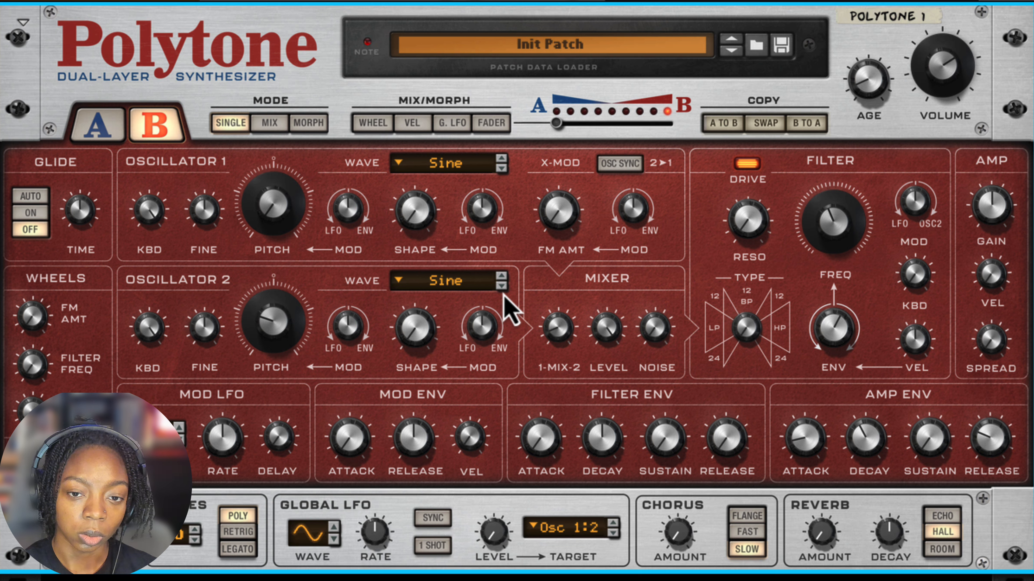
pyautogui.click(501, 286)
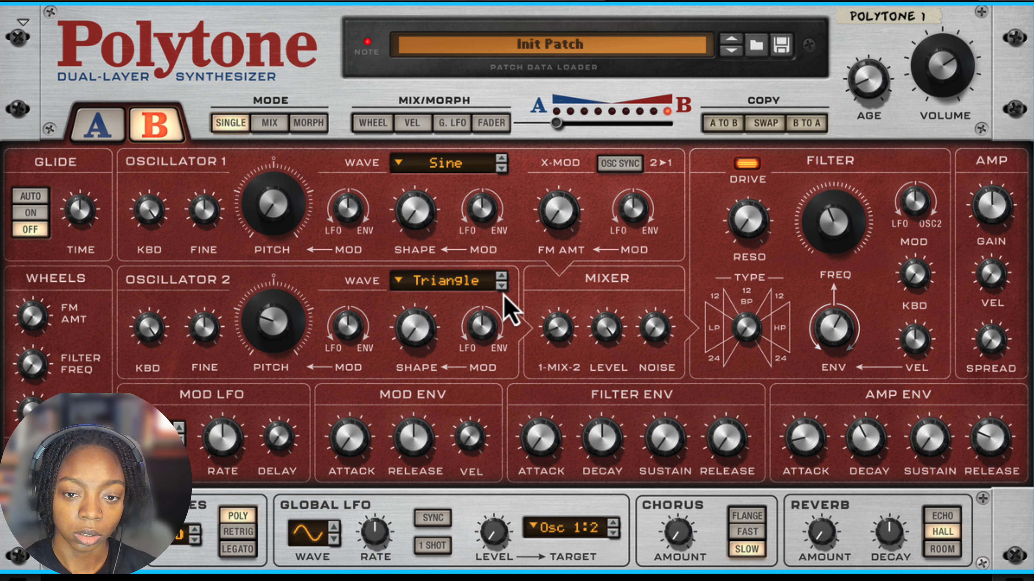
pyautogui.click(501, 286)
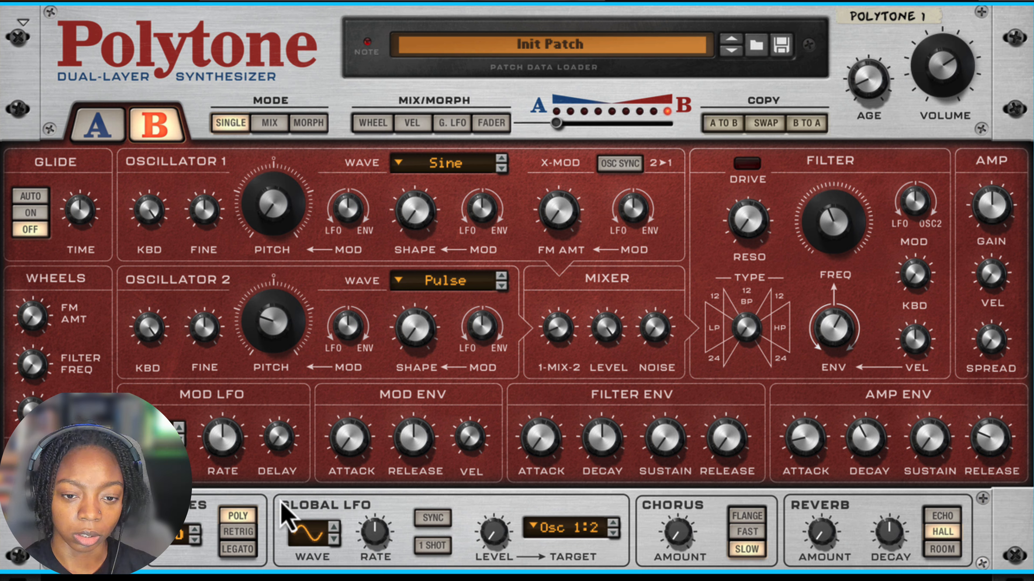
# - Set the synthesizer's voice mode to Retrig
pyautogui.click(240, 532)
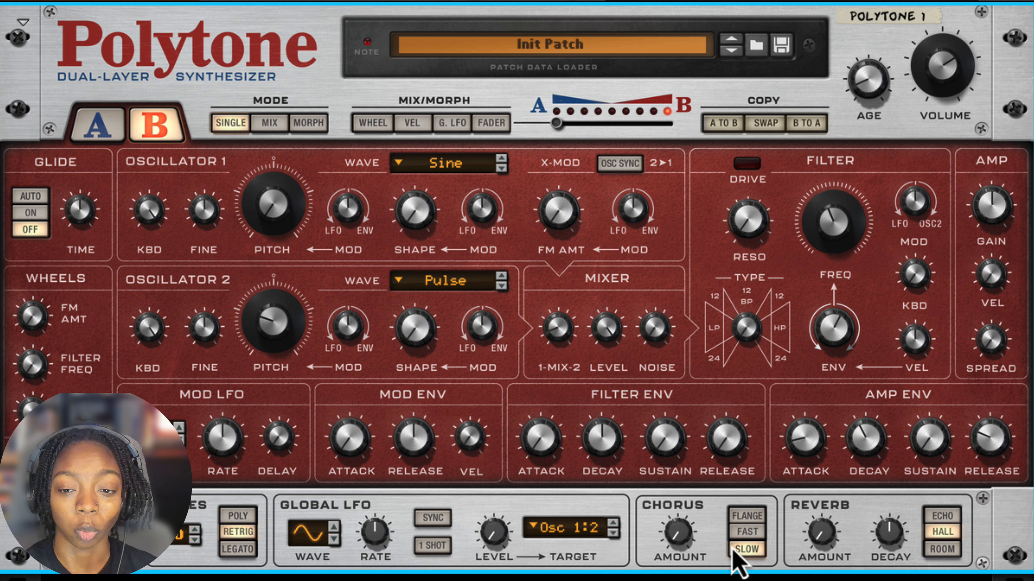
# - Raise the chorus amount to about 56.2 % and set the chorus type to Fast
pyautogui.click(749, 533)
pyautogui.click(747, 519)
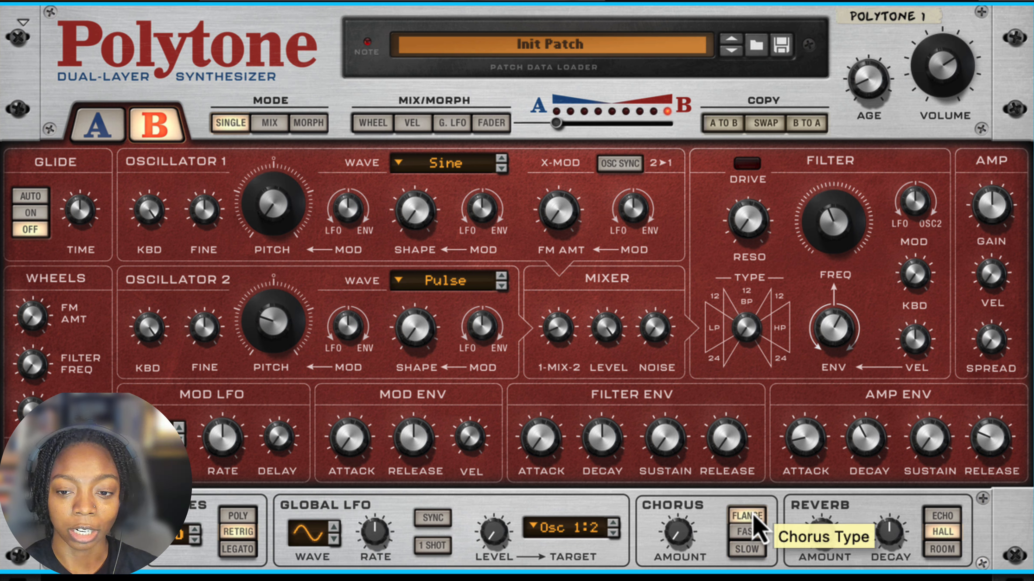
pyautogui.click(749, 550)
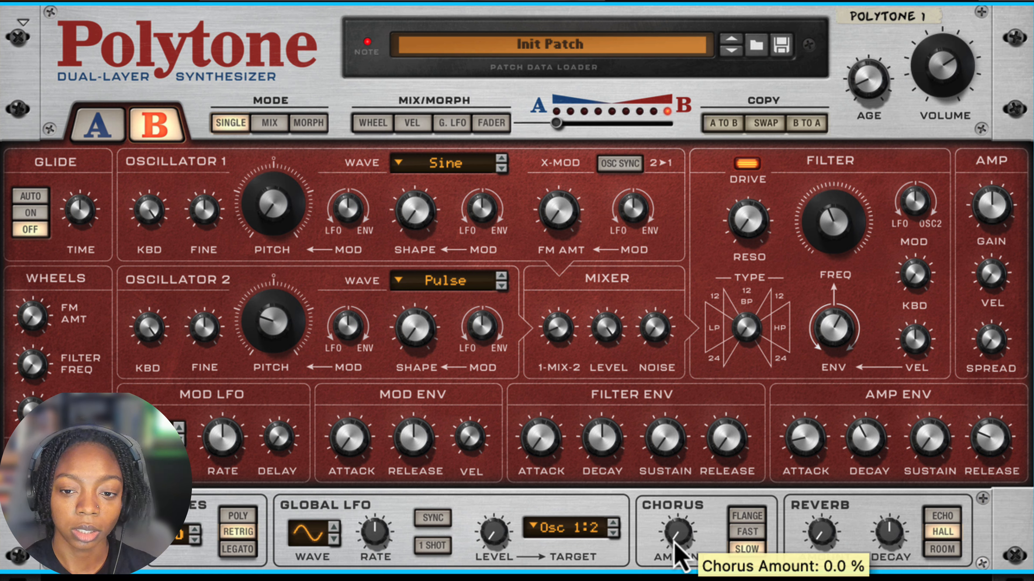
pyautogui.moveTo(680, 561); pyautogui.dragTo(679, 509)
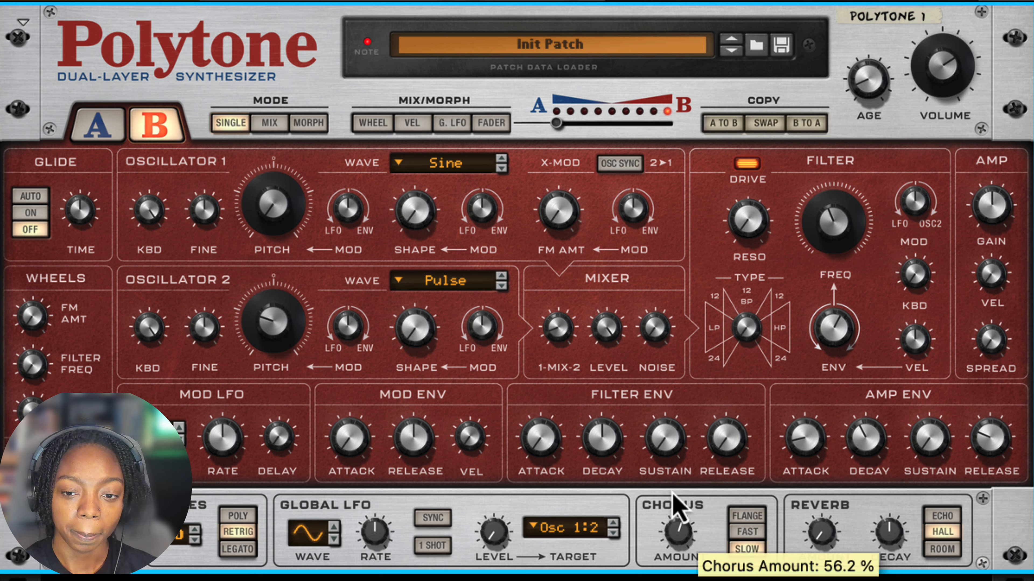
pyautogui.click(752, 517)
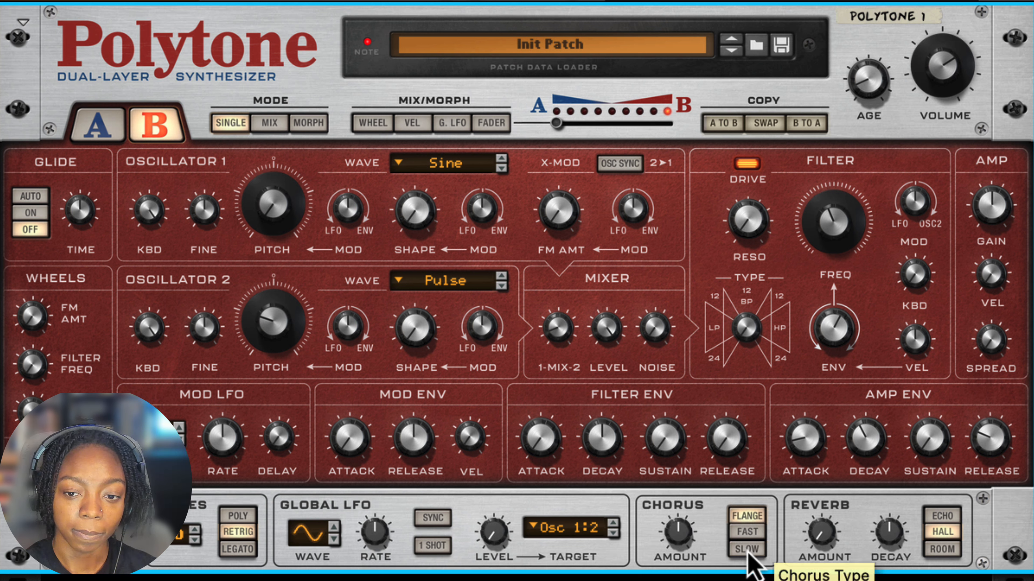
pyautogui.click(748, 550)
pyautogui.click(745, 538)
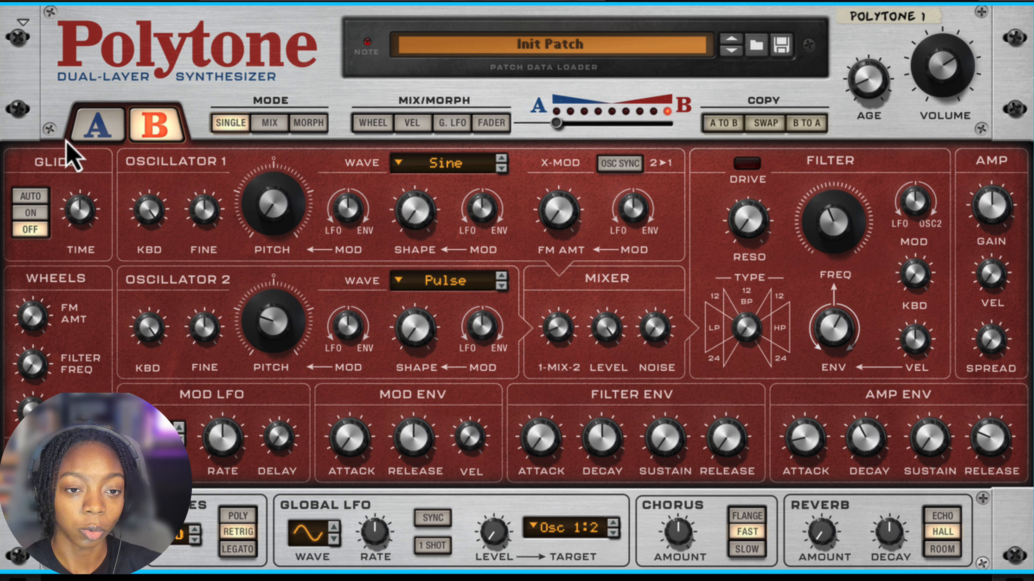
# - Switch to layer A, set the layer mode to Mix, and set the layer balance to about 26.3 %
pyautogui.click(98, 136)
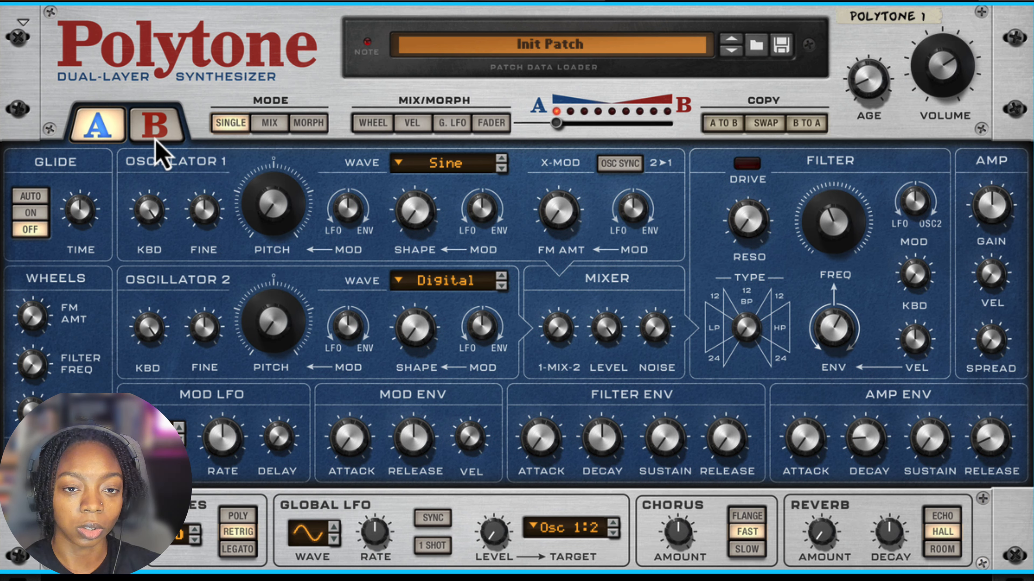
pyautogui.click(275, 123)
pyautogui.moveTo(558, 131)
pyautogui.mouseDown()
pyautogui.moveTo(686, 139)
pyautogui.moveTo(681, 122)
pyautogui.moveTo(554, 135)
pyautogui.mouseUp()
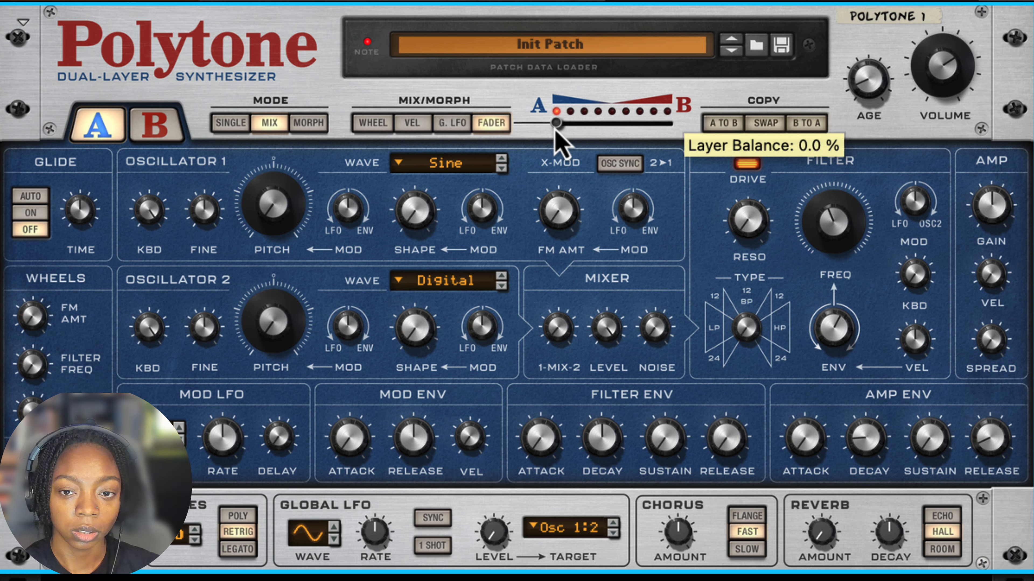
pyautogui.moveTo(554, 129); pyautogui.dragTo(583, 137)
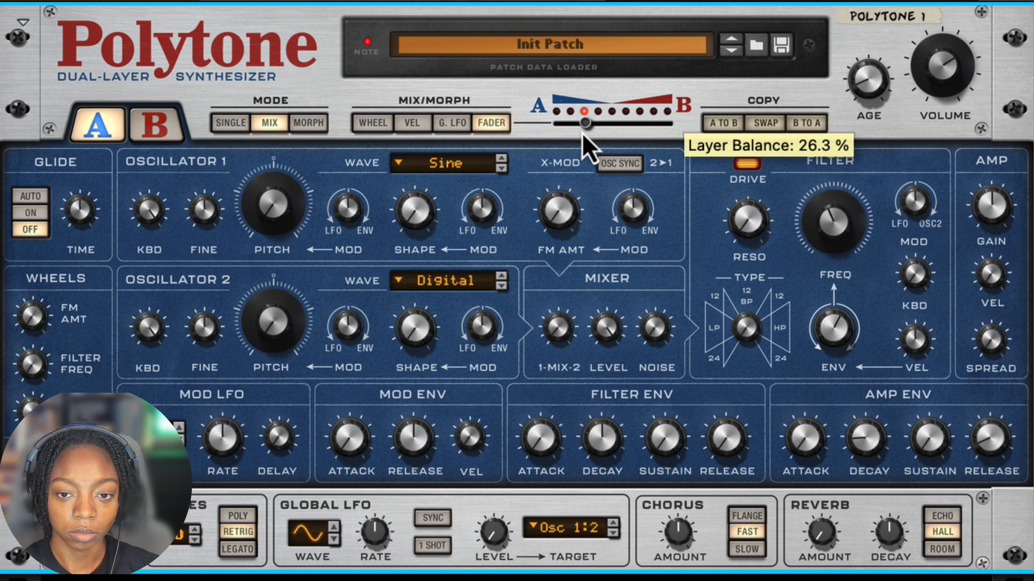
# - Change layer B's Oscillator 2 wave to Triangle
pyautogui.click(156, 126)
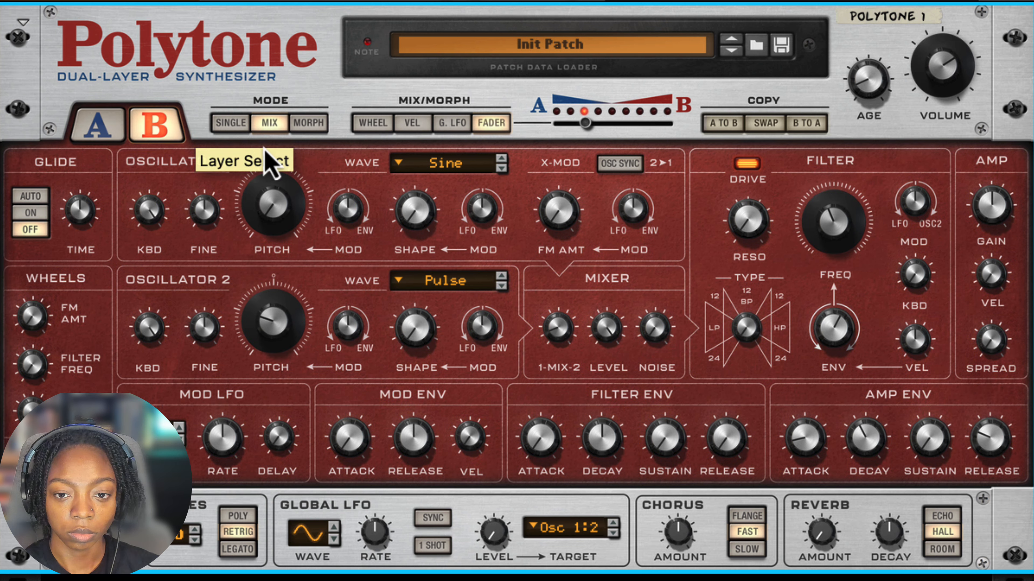
pyautogui.click(501, 285)
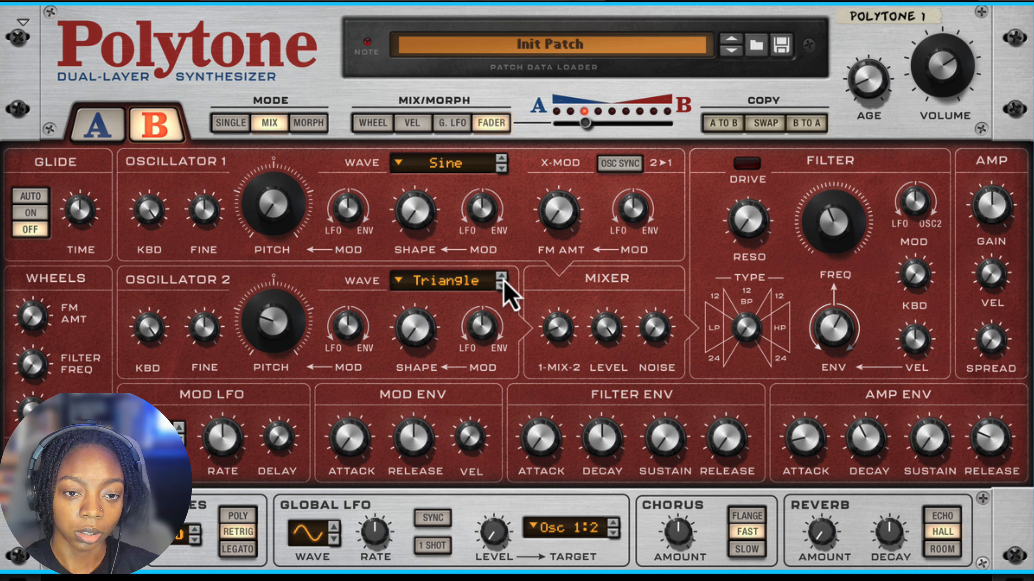
pyautogui.click(503, 281)
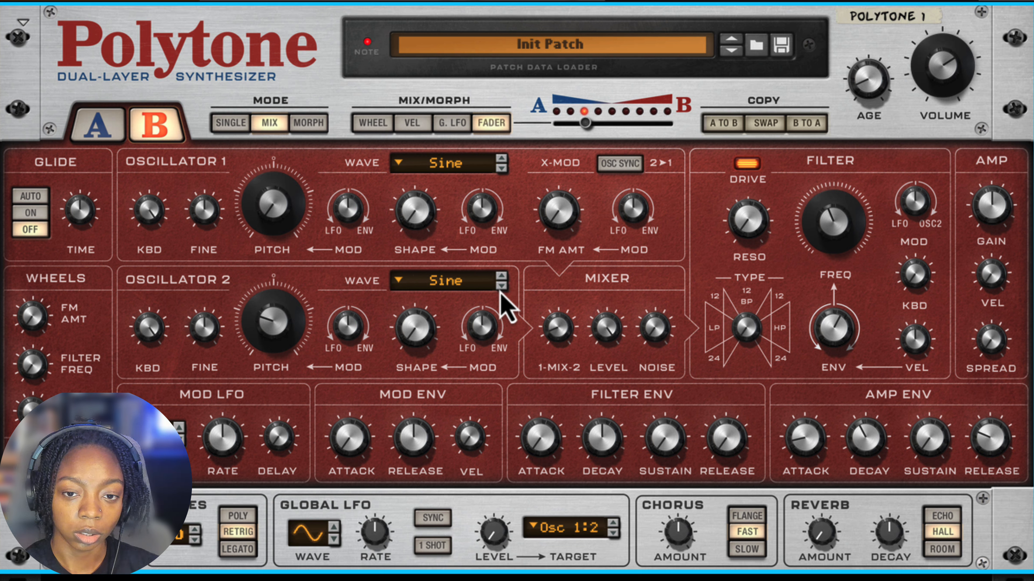
pyautogui.click(502, 286)
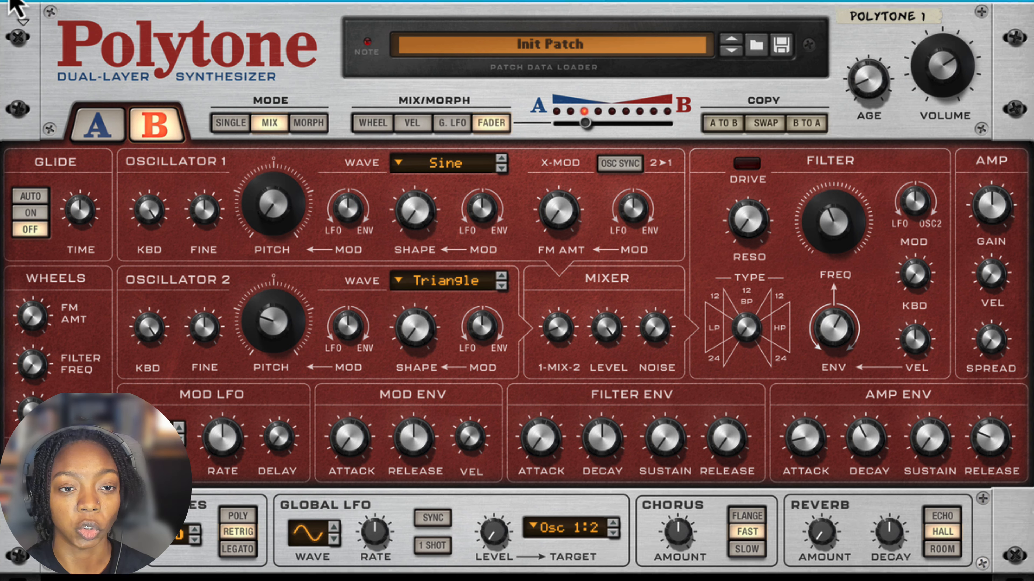
# - Add a Scream 4 distortion effect to the insert FX area above the Polytone
pyautogui.scroll(2, 53, 65)
pyautogui.click(59, 37)
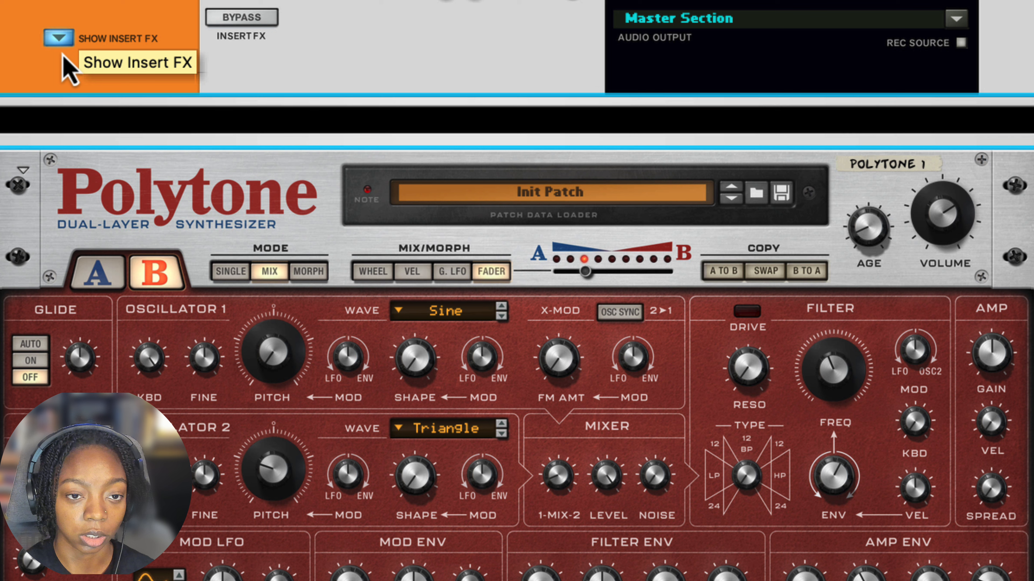
pyautogui.rightClick(107, 118)
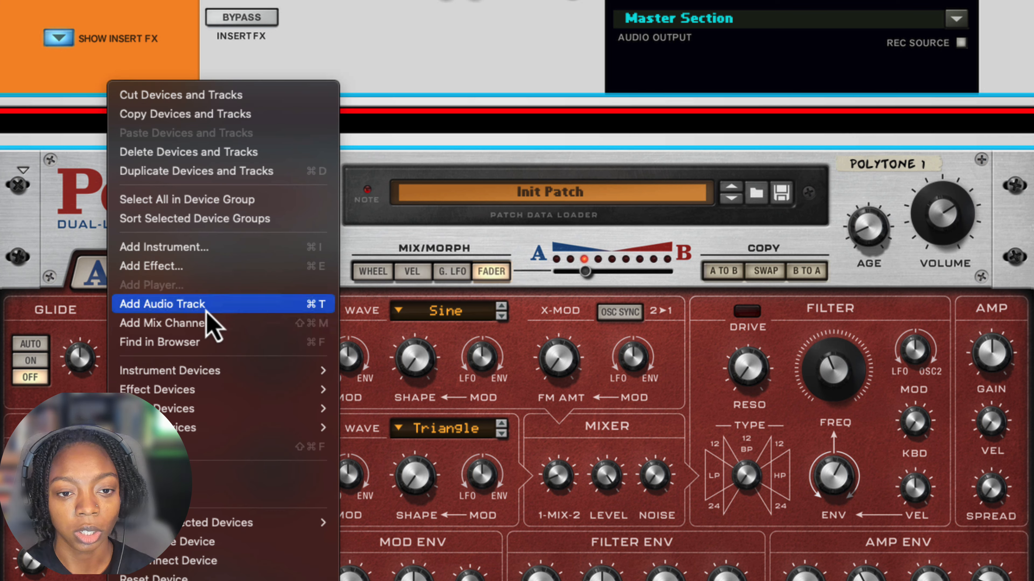
pyautogui.moveTo(196, 390)
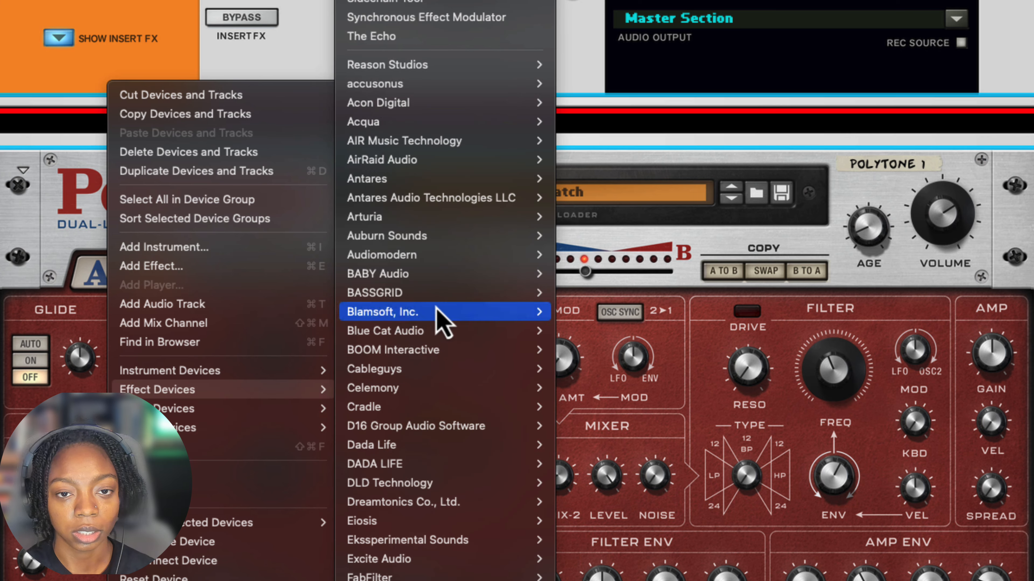
pyautogui.click(437, 3)
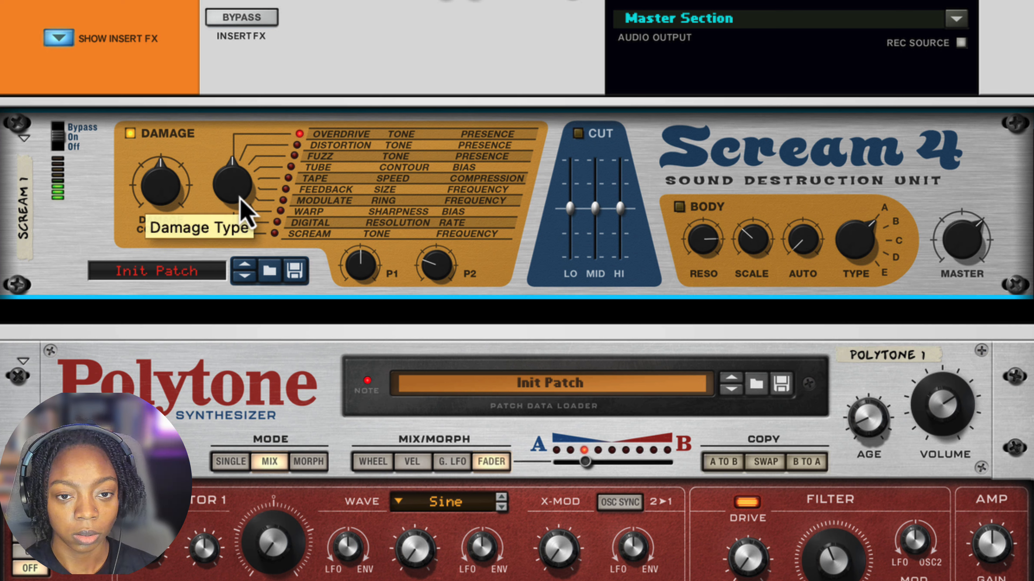
# - Audition Scream 4's damage types, including Distortion, Fuzz, Scream and Tape, and settle on Tube
pyautogui.moveTo(237, 192); pyautogui.dragTo(234, 187)
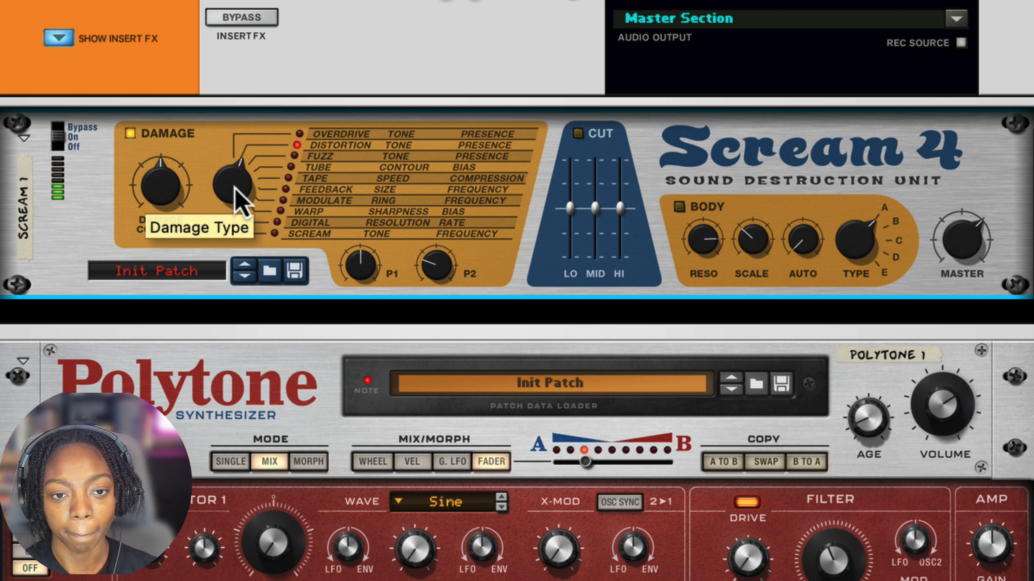
pyautogui.moveTo(231, 197); pyautogui.dragTo(230, 192)
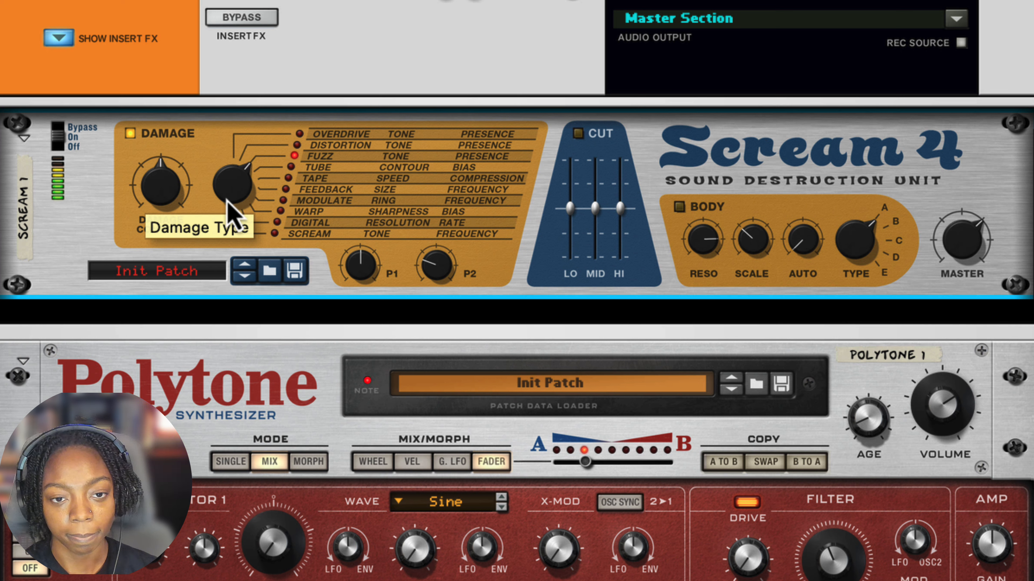
pyautogui.moveTo(227, 200); pyautogui.dragTo(233, 179)
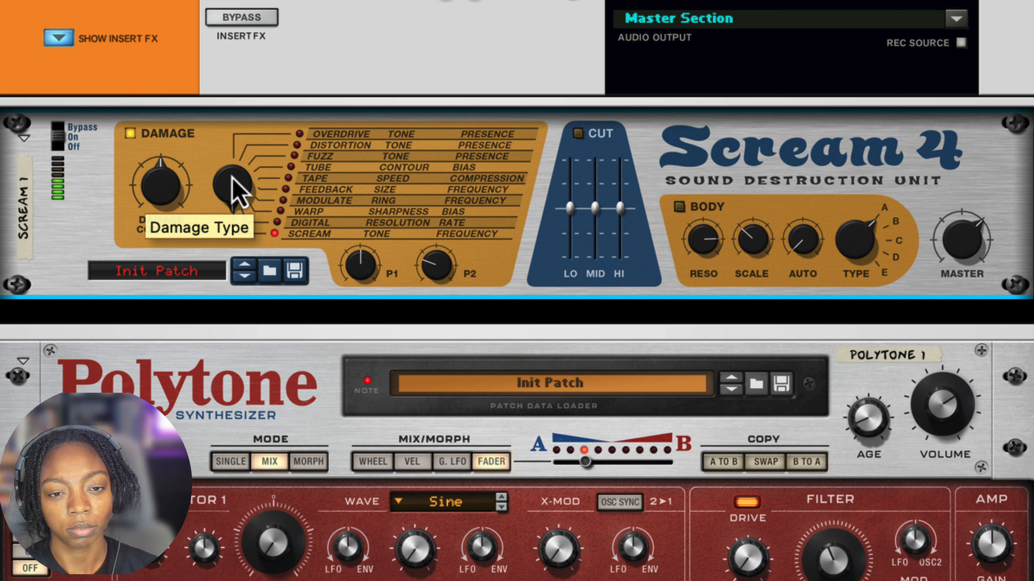
pyautogui.click(292, 167)
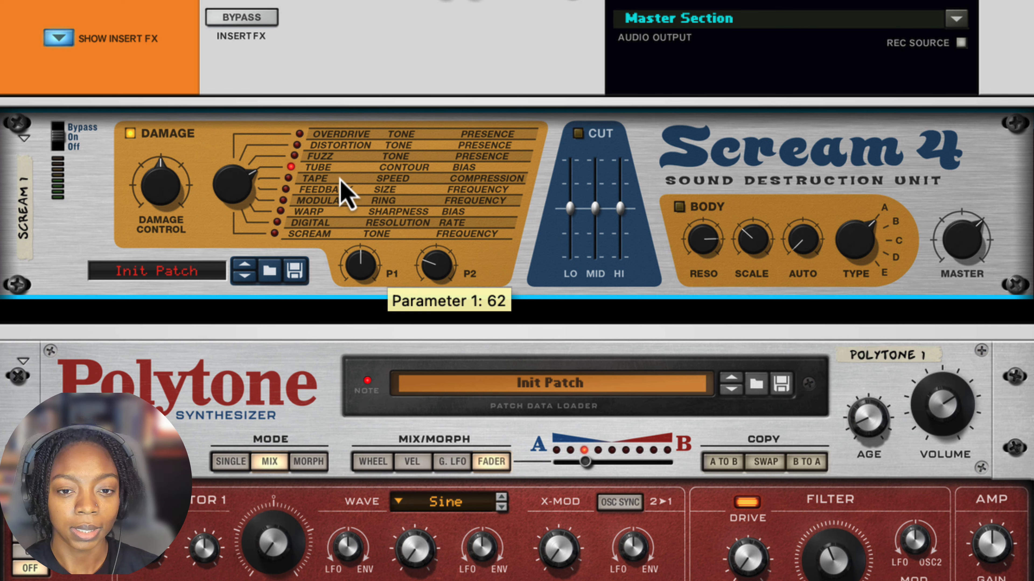
pyautogui.scroll(-3, 354, 281)
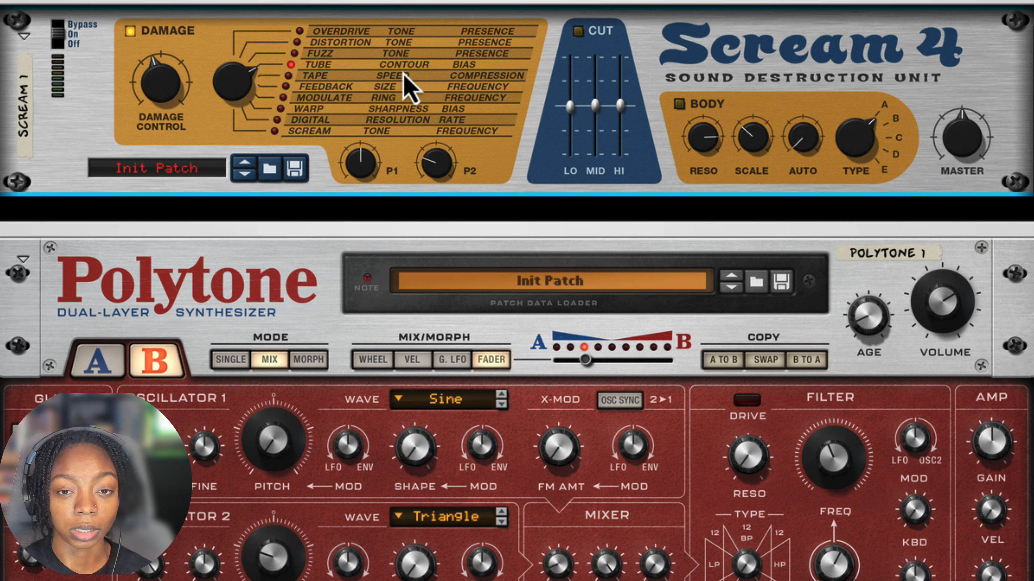
pyautogui.click(316, 76)
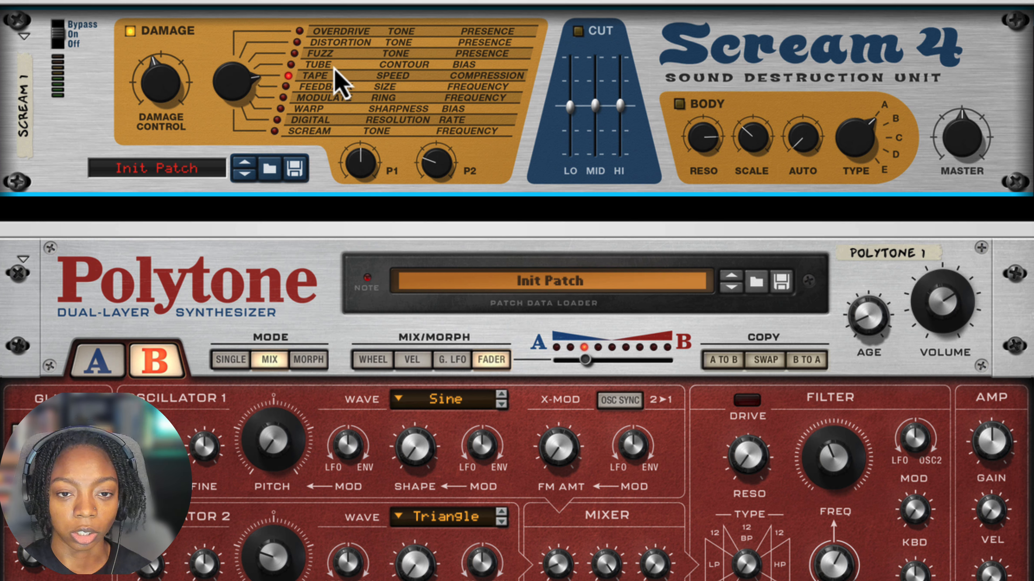
pyautogui.click(295, 66)
# - Set Scream 4's P1 to 127 and P2 to 81, and raise the damage control slightly
pyautogui.moveTo(368, 168)
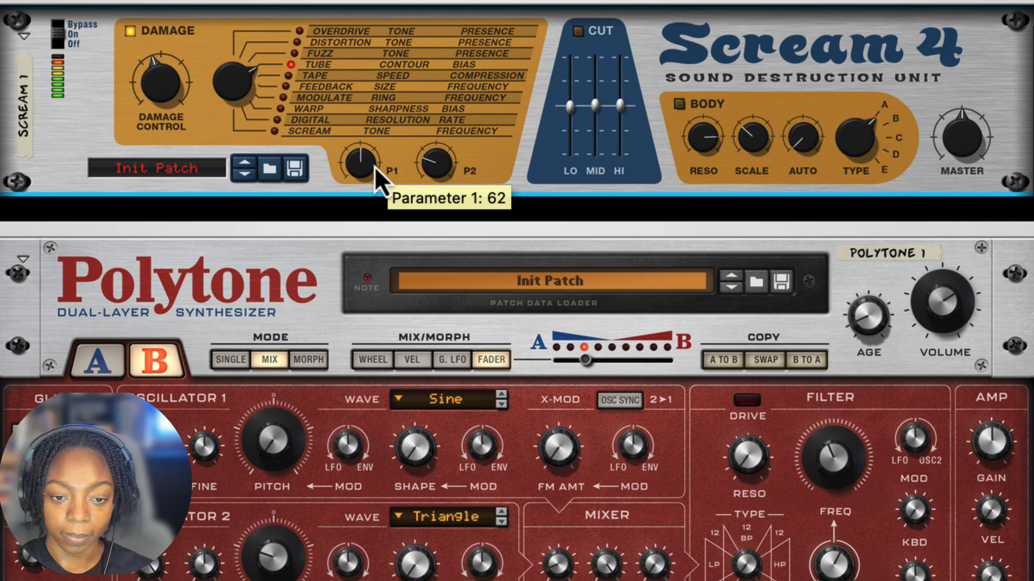
pyautogui.moveTo(354, 171); pyautogui.dragTo(358, 155)
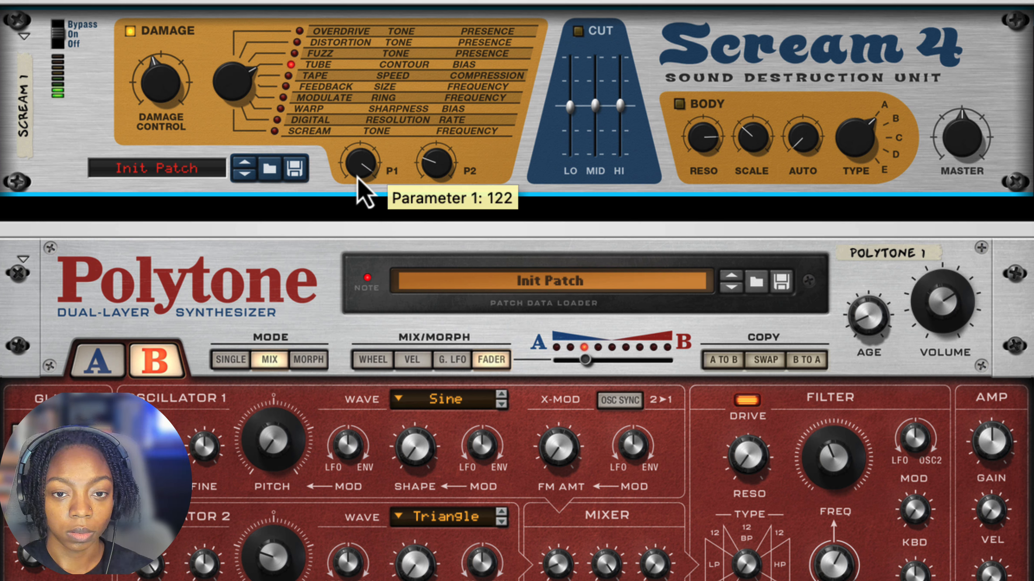
pyautogui.moveTo(444, 169); pyautogui.dragTo(468, 154)
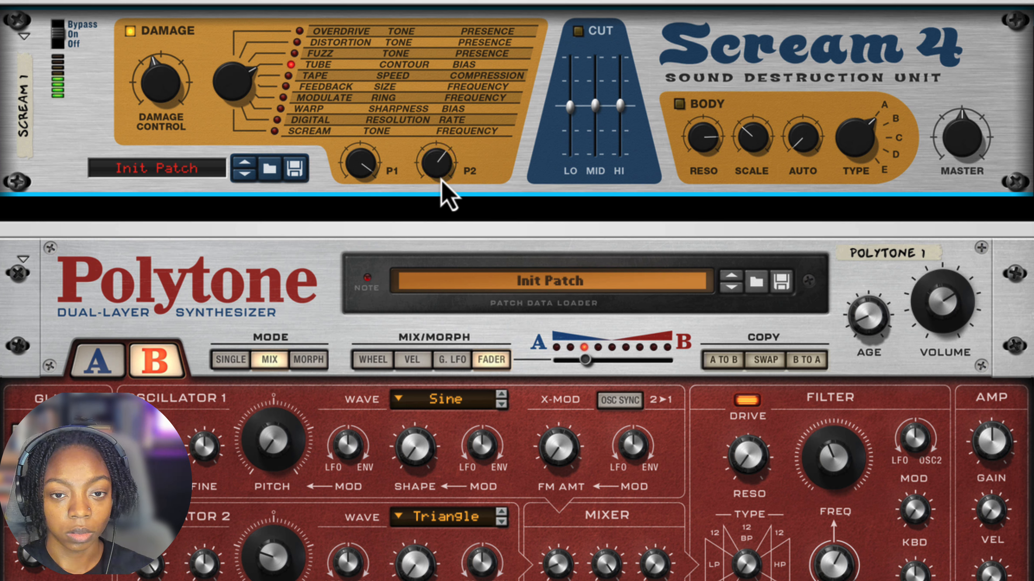
pyautogui.moveTo(369, 184); pyautogui.dragTo(376, 118)
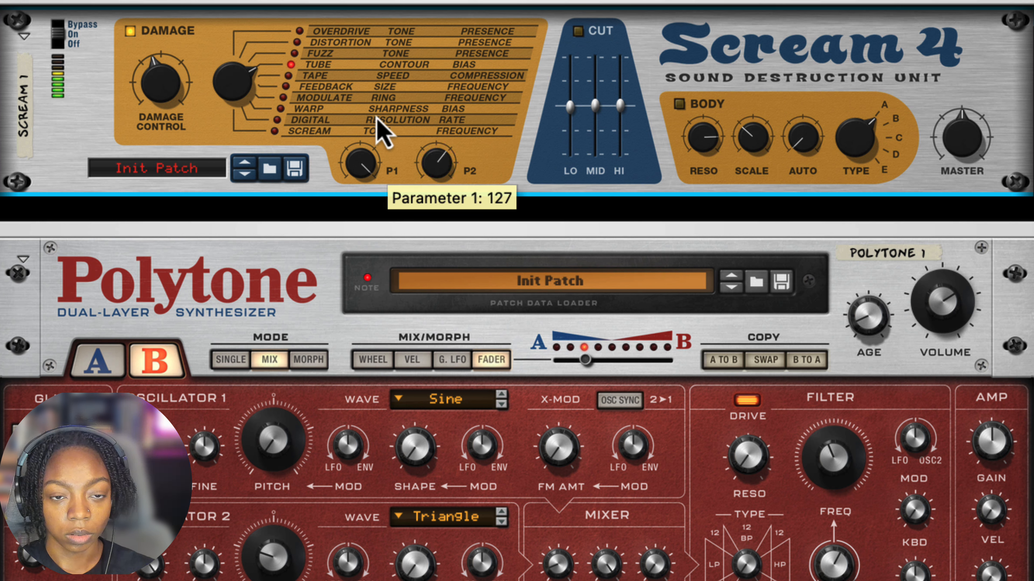
pyautogui.moveTo(159, 100)
pyautogui.mouseDown()
pyautogui.moveTo(154, 118)
pyautogui.moveTo(152, 98)
pyautogui.mouseUp()
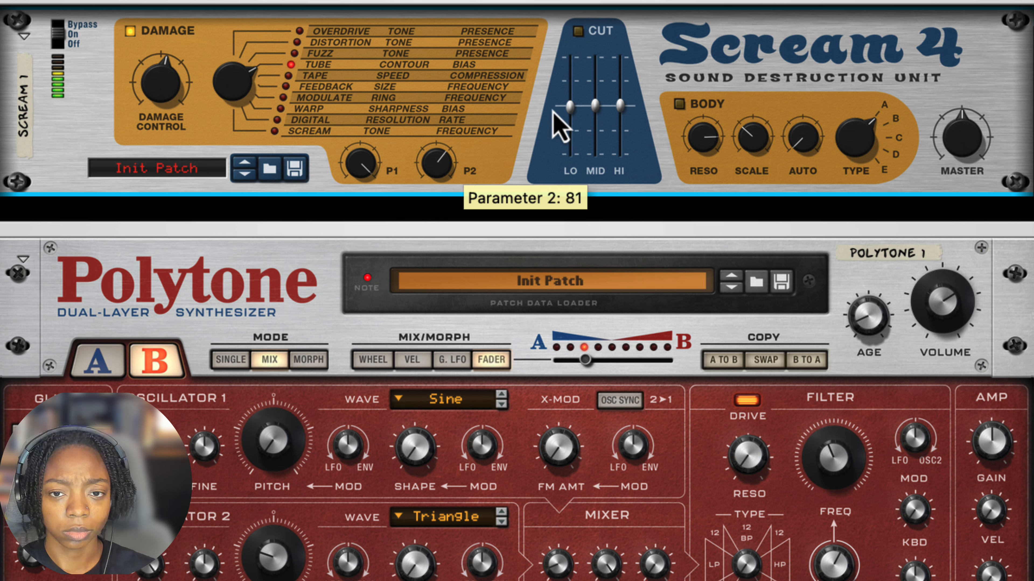
# - Enable Scream 4's Cut section with Mid slightly lowered and Hi slightly raised, and enable its Body section with type E
pyautogui.click(581, 40)
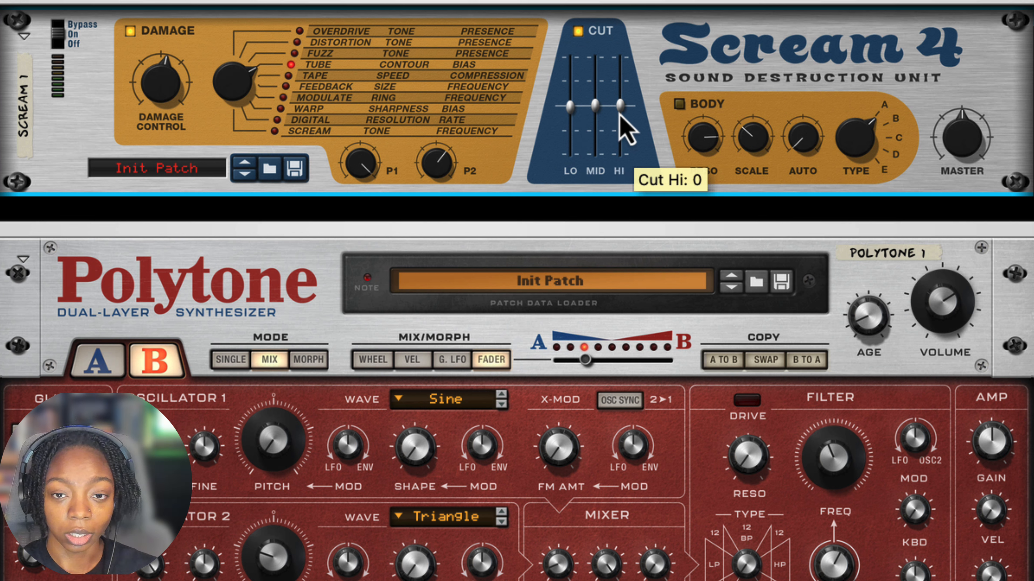
pyautogui.moveTo(619, 107); pyautogui.dragTo(569, 110)
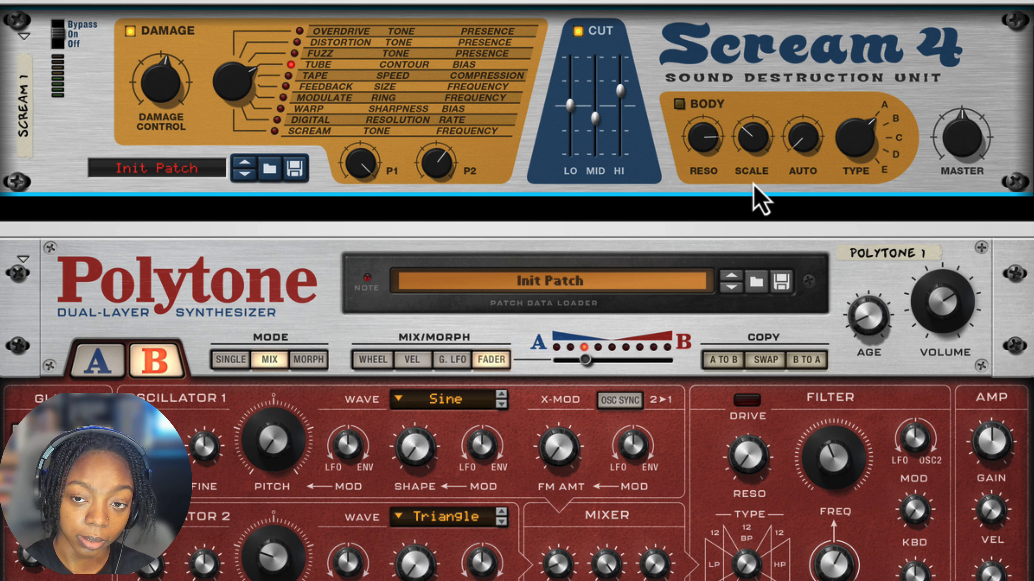
pyautogui.click(678, 104)
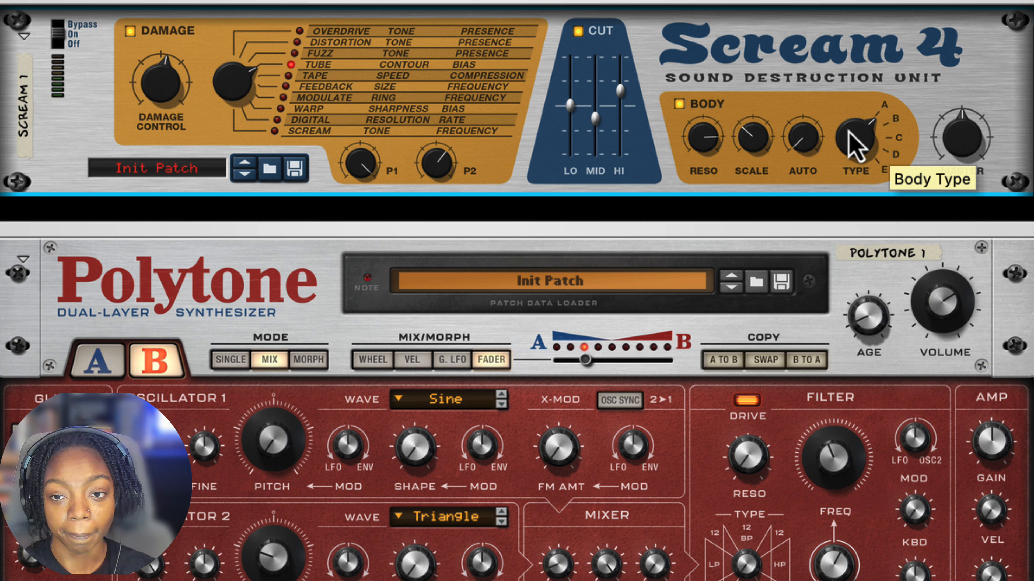
pyautogui.moveTo(849, 136); pyautogui.dragTo(847, 122)
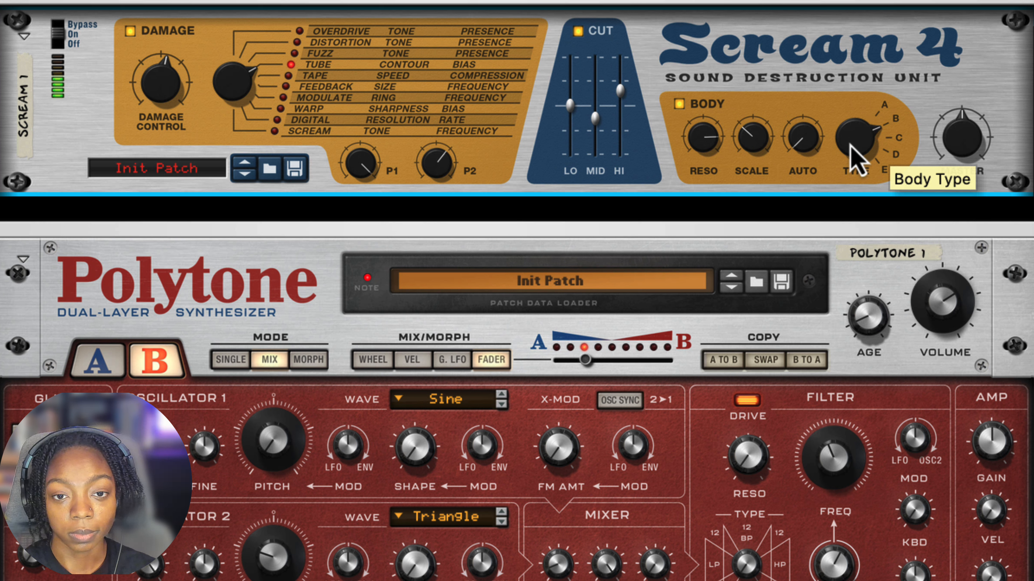
pyautogui.moveTo(850, 145); pyautogui.dragTo(851, 132)
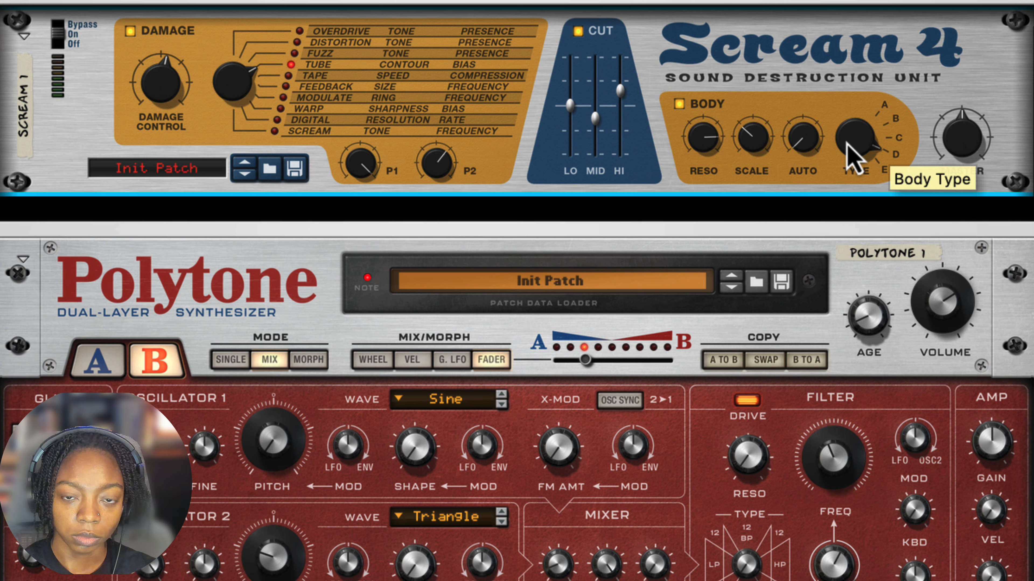
pyautogui.moveTo(851, 160); pyautogui.dragTo(858, 115)
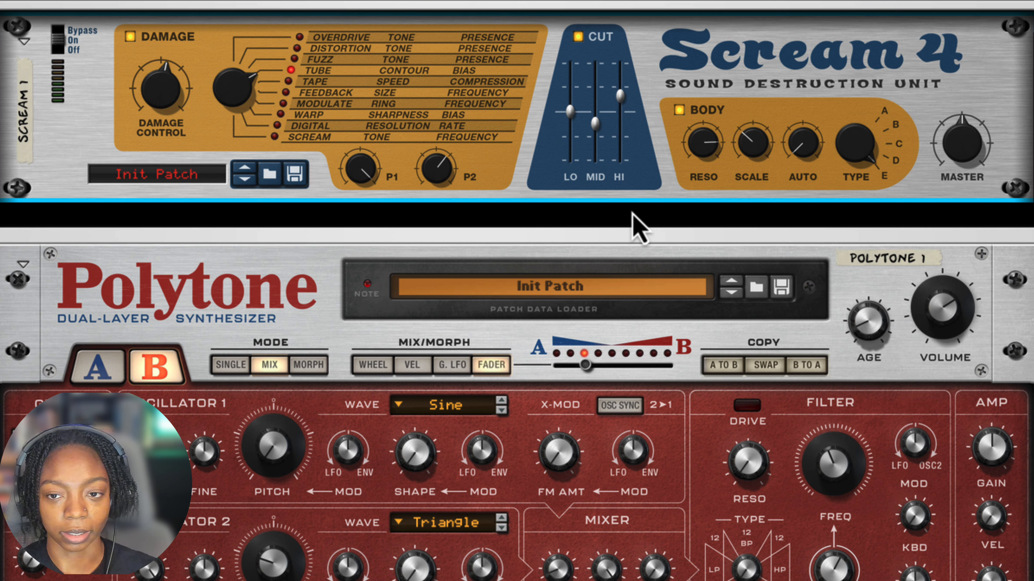
# - Lower Scream 4's P1 to its midpoint and P2 to just below its midpoint, and set the body type to D
pyautogui.moveTo(438, 180); pyautogui.dragTo(364, 203)
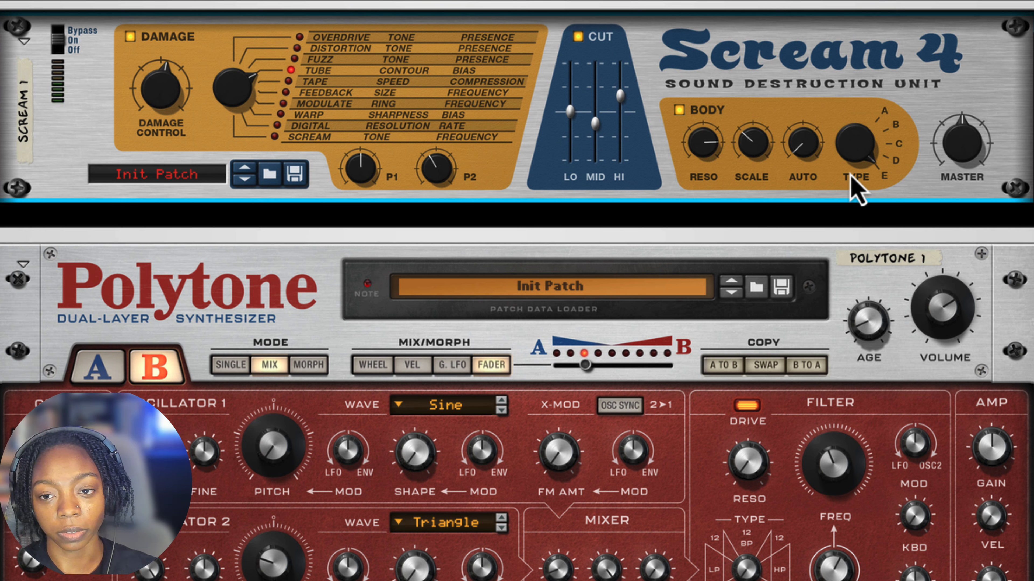
pyautogui.moveTo(869, 158); pyautogui.dragTo(868, 172)
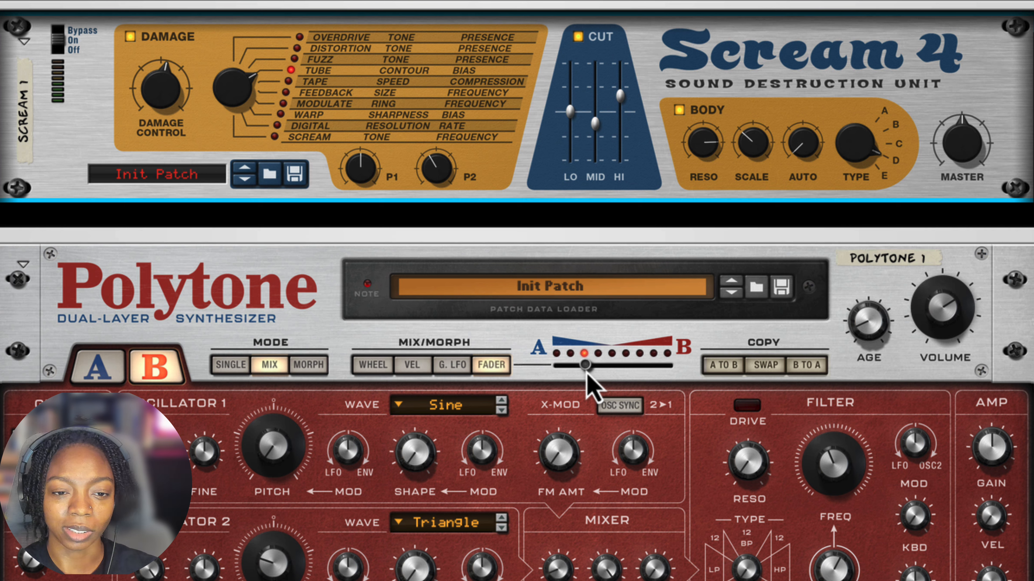
# - Set Polytone's layer balance to 15.2 %, favouring layer A, and fine-tune the mixer level of layer B
pyautogui.moveTo(588, 373)
pyautogui.mouseDown()
pyautogui.moveTo(539, 369)
pyautogui.moveTo(579, 376)
pyautogui.mouseUp()
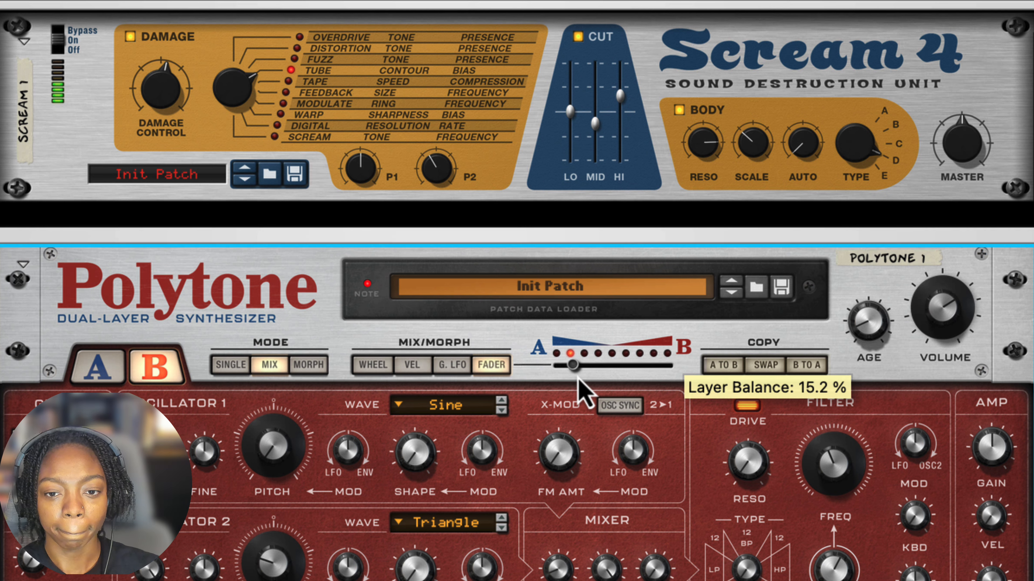
pyautogui.scroll(-2, 525, 452)
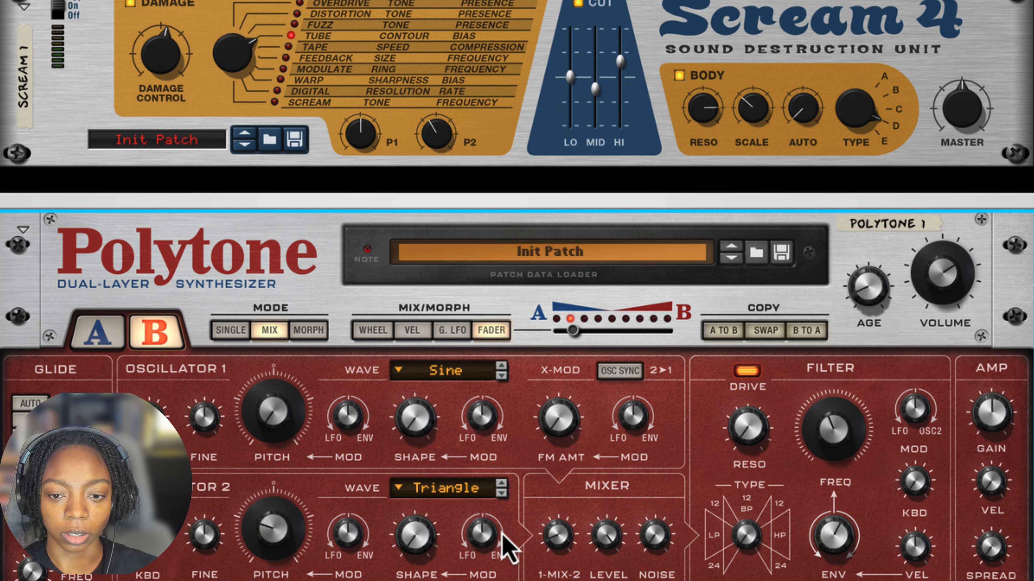
pyautogui.moveTo(616, 548)
pyautogui.mouseDown()
pyautogui.moveTo(607, 580)
pyautogui.moveTo(606, 544)
pyautogui.mouseUp()
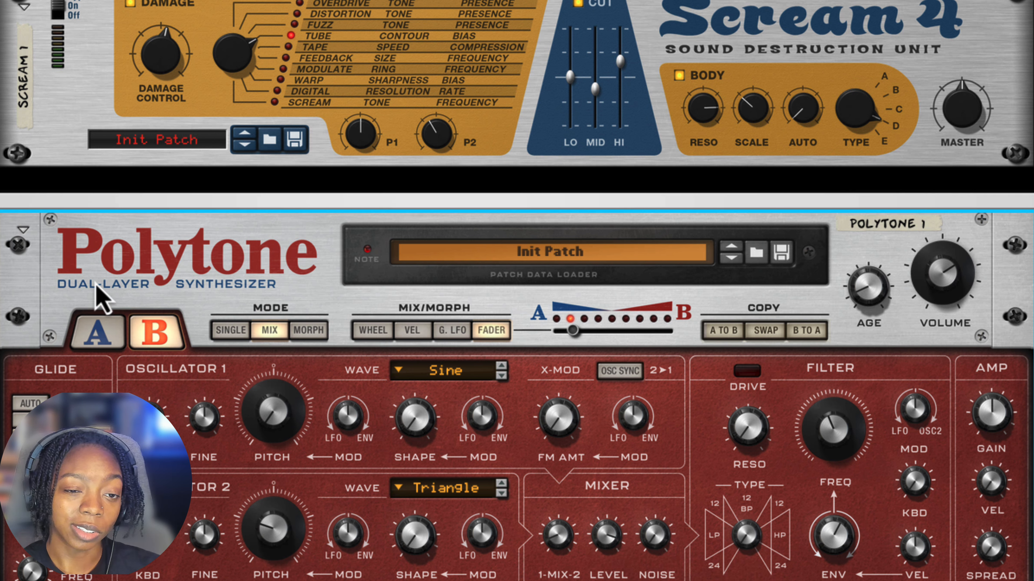
# - Show the sequencer, create a one-bar note clip at bar 1 on the Polytone 1 track, and draw a C3 note at its start
pyautogui.scroll(1, 516, 290)
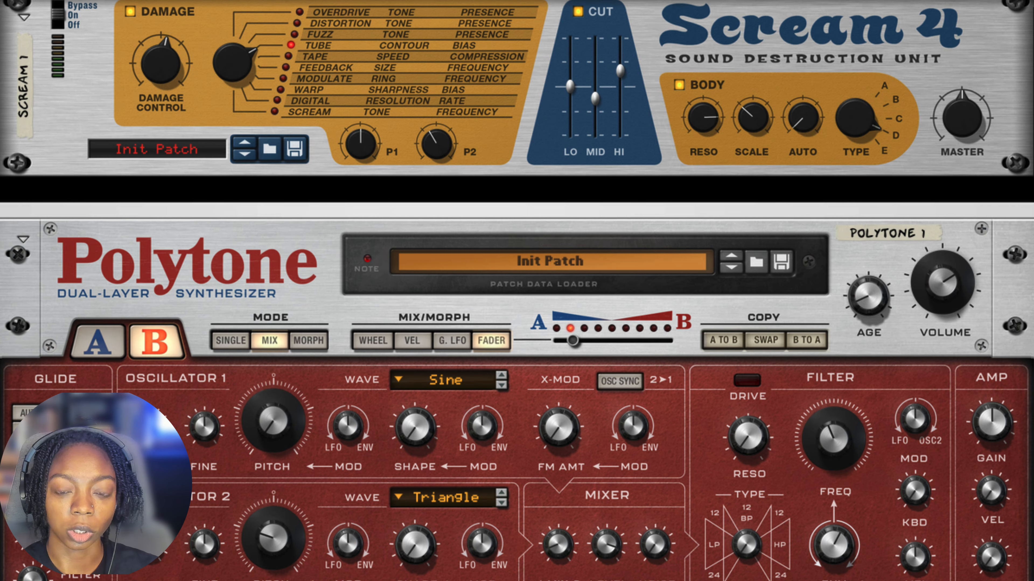
pyautogui.scroll(3, 30, 355)
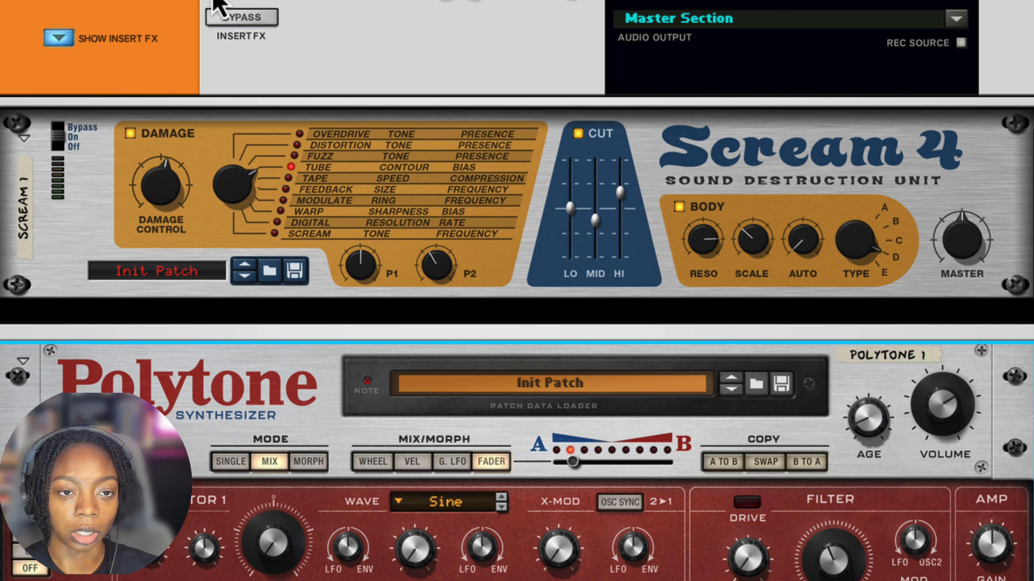
pyautogui.press('F7')
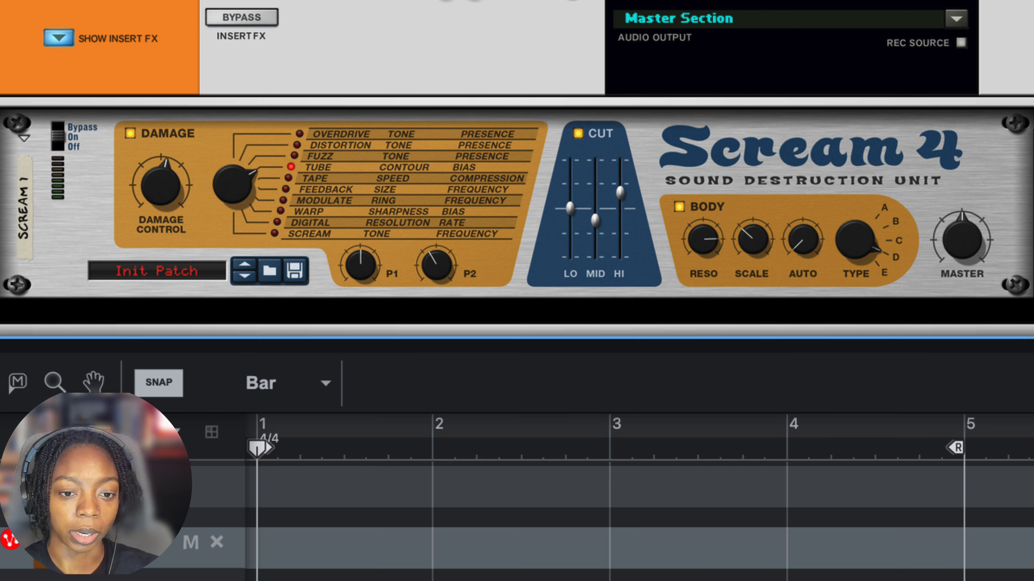
pyautogui.doubleClick(272, 550)
pyautogui.doubleClick(333, 558)
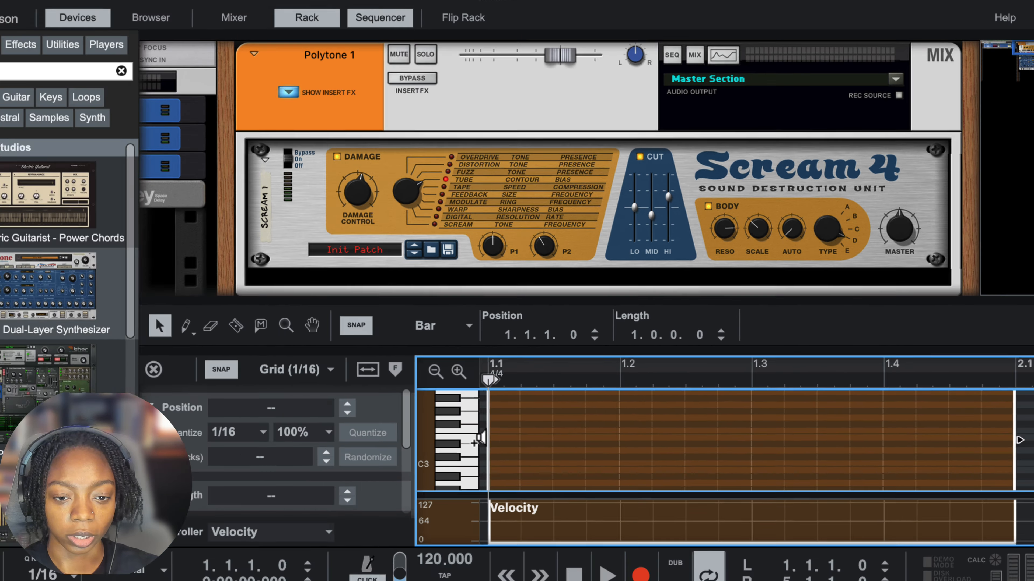
pyautogui.click(475, 442)
pyautogui.doubleClick(497, 464)
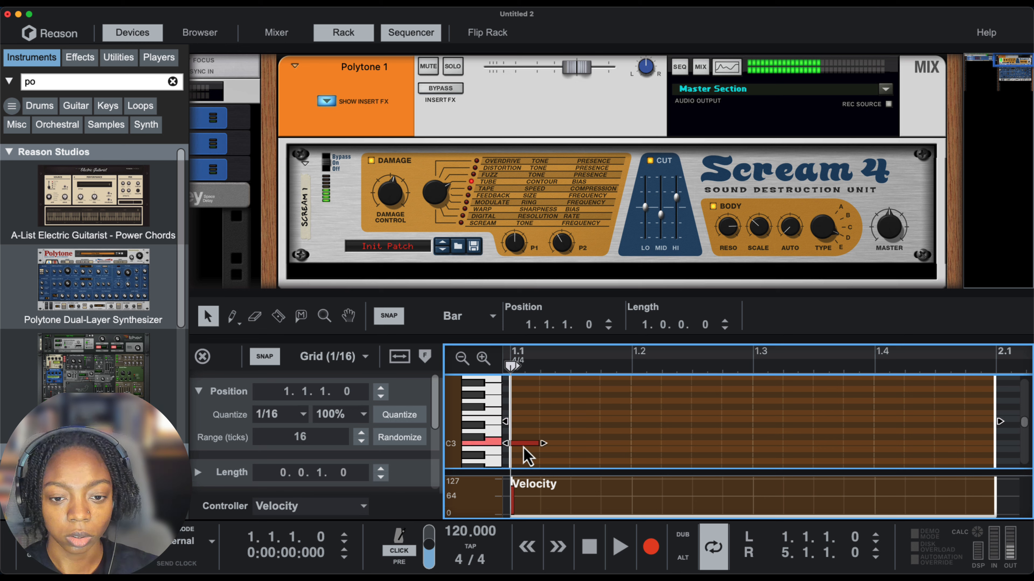
# - Lengthen the C3 note to two beats and set its velocity to 127
pyautogui.moveTo(541, 448); pyautogui.dragTo(753, 445)
pyautogui.scroll(-5, 326, 464)
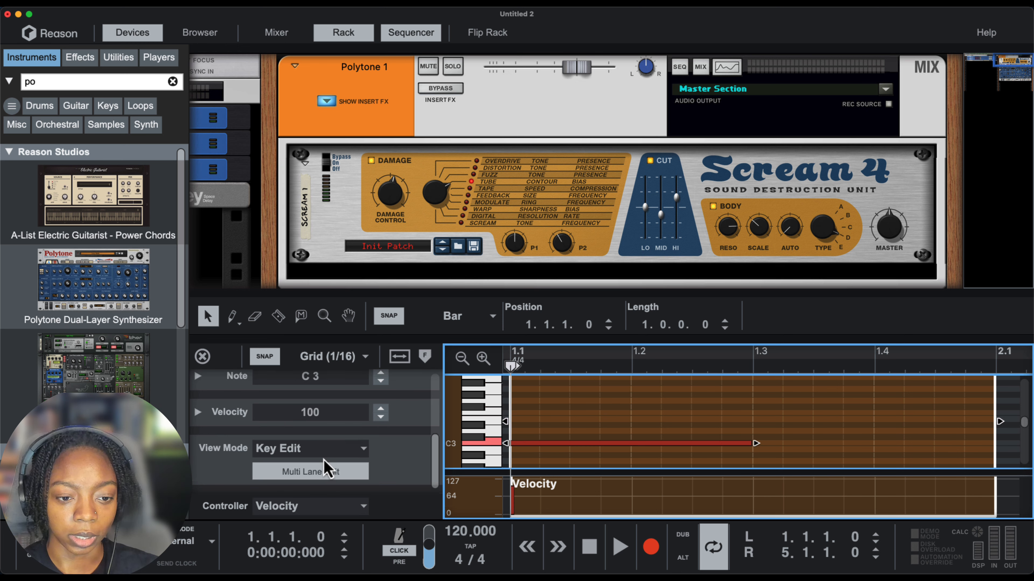
pyautogui.doubleClick(309, 412)
pyautogui.write('127')
pyautogui.press('Return')
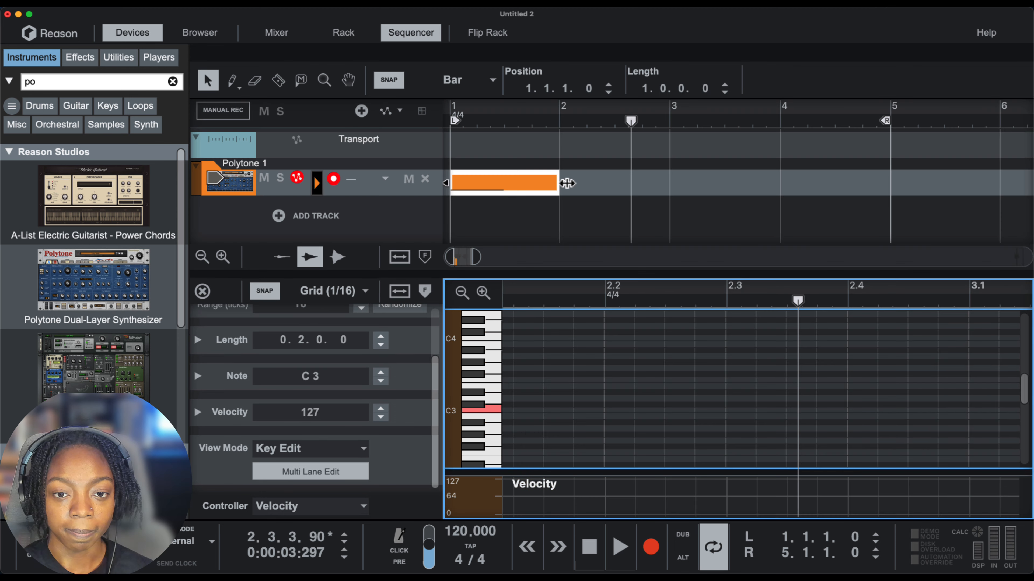
# - Extend the Polytone 1 clip to four bars and its C3 note to two bars, and play the result
pyautogui.moveTo(566, 185); pyautogui.dragTo(890, 183)
pyautogui.doubleClick(616, 192)
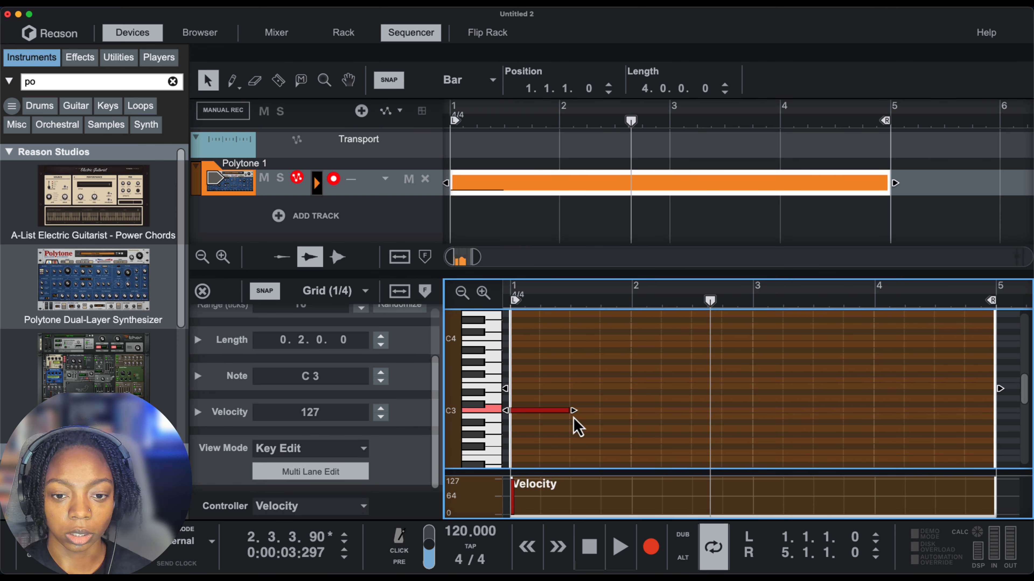
pyautogui.moveTo(574, 413); pyautogui.dragTo(740, 427)
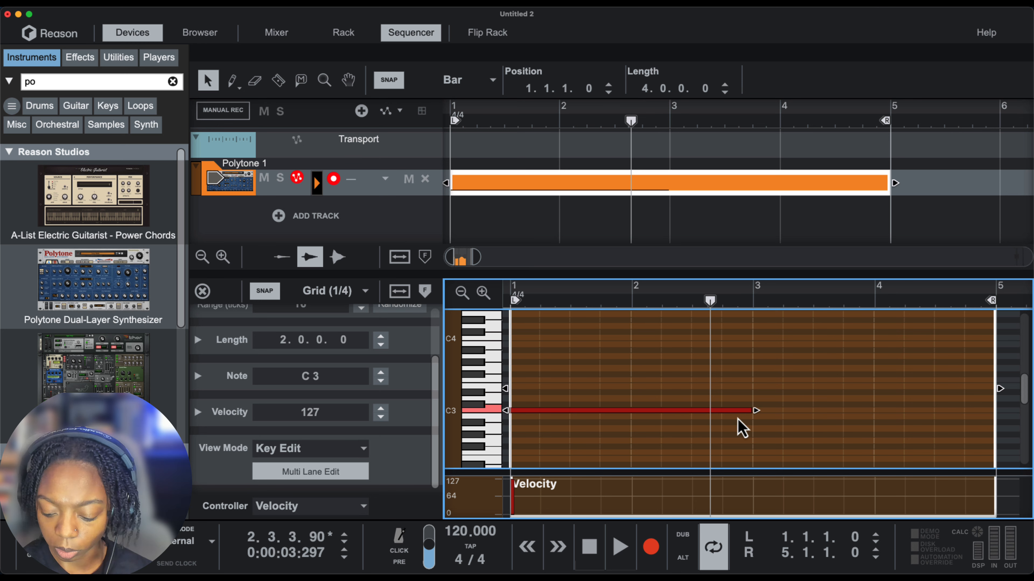
pyautogui.press('space')
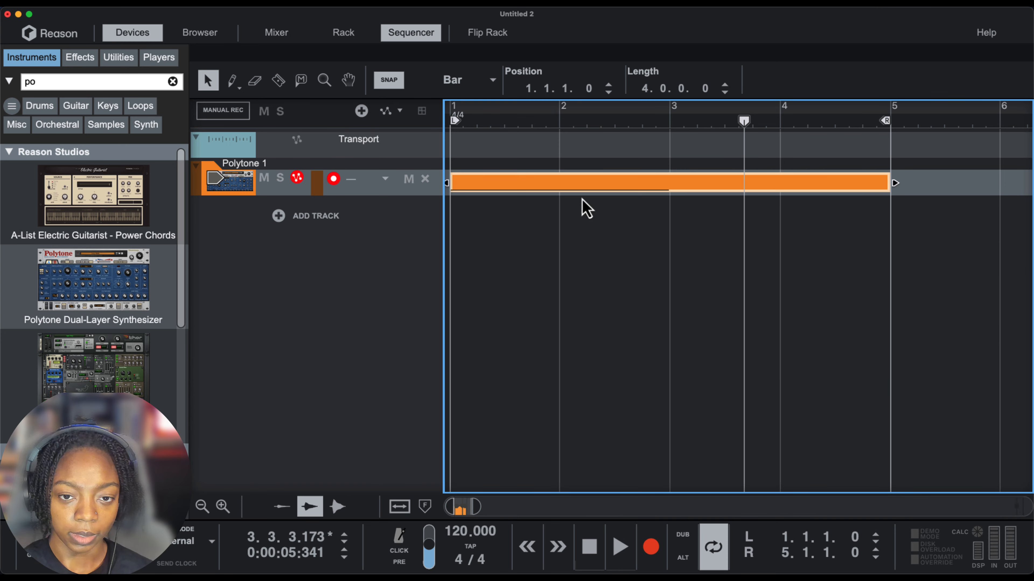
# - Bounce the four-bar Polytone 1 clip in place to an audio track
pyautogui.rightClick(582, 180)
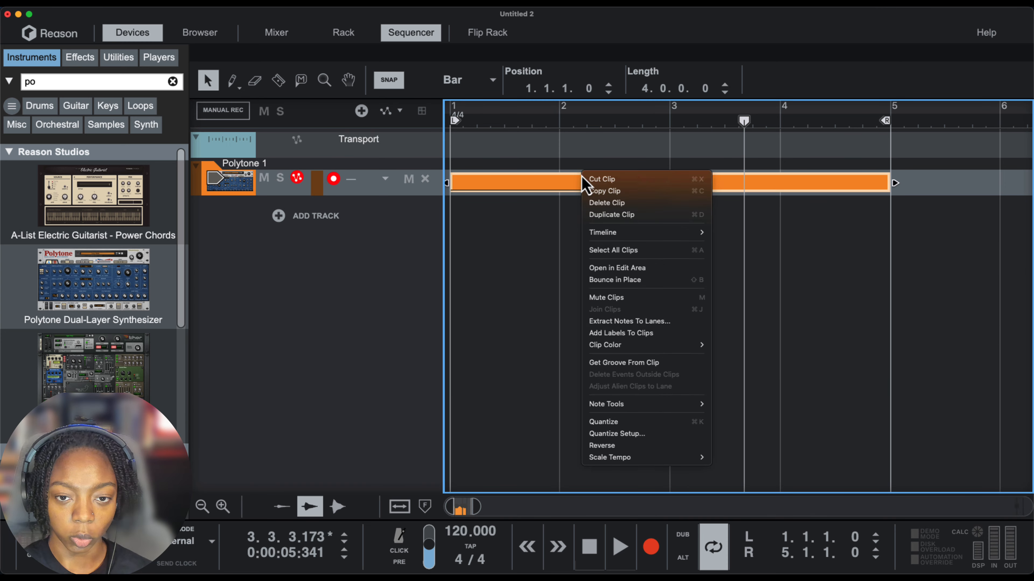
pyautogui.click(622, 280)
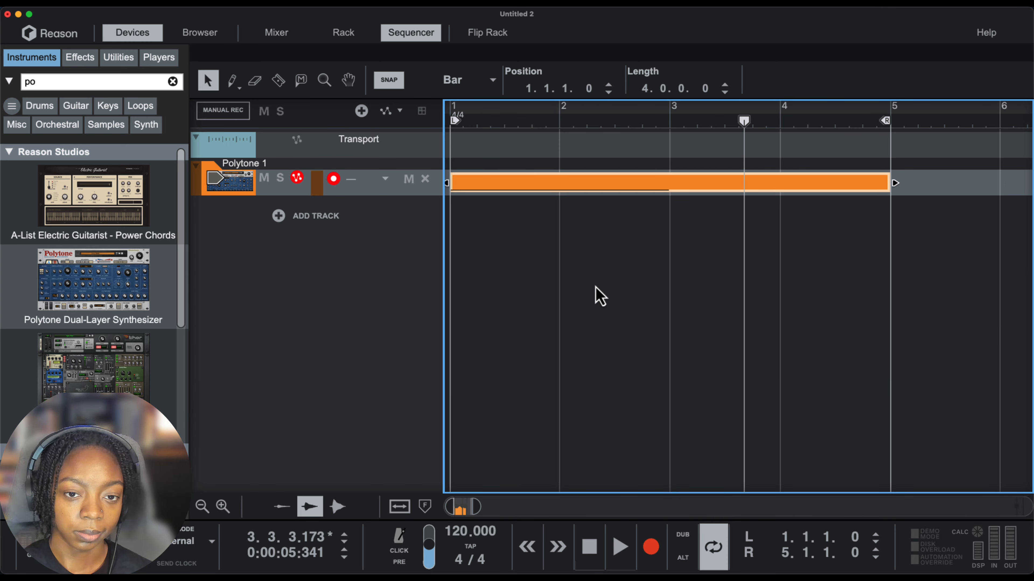
pyautogui.click(541, 242)
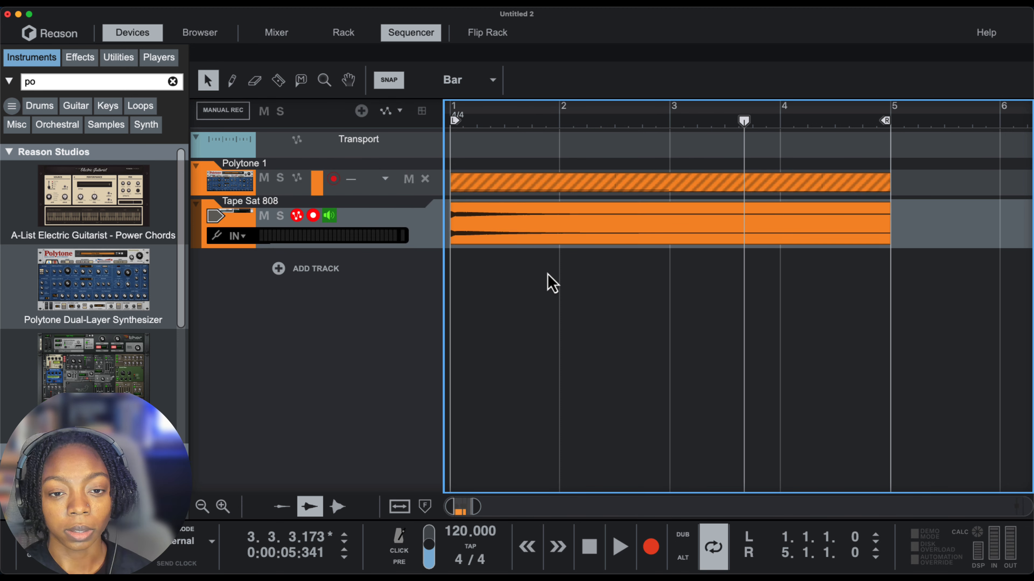
# - Bounce the audio clip to a new song sample
pyautogui.click(490, 235)
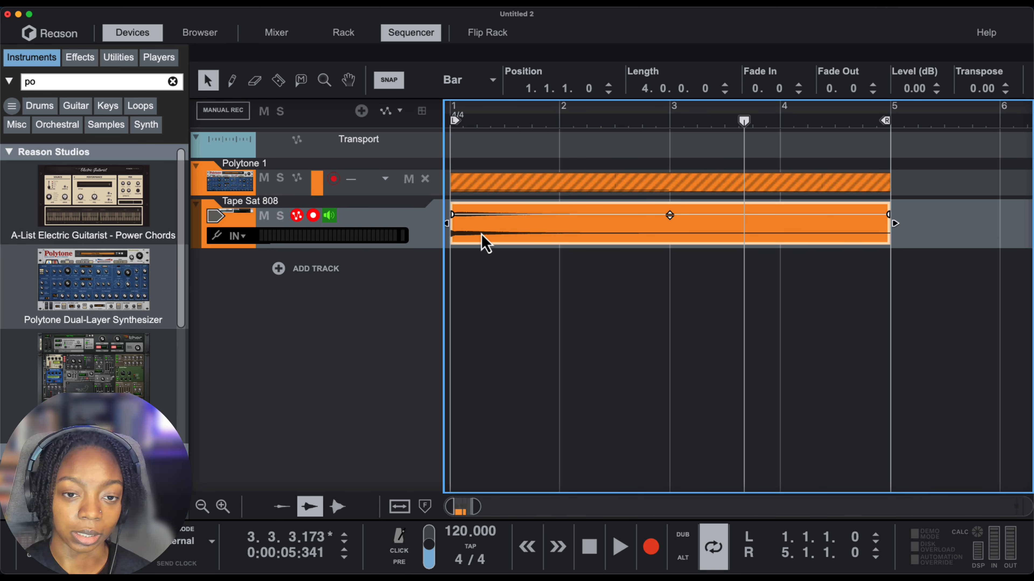
pyautogui.rightClick(465, 231)
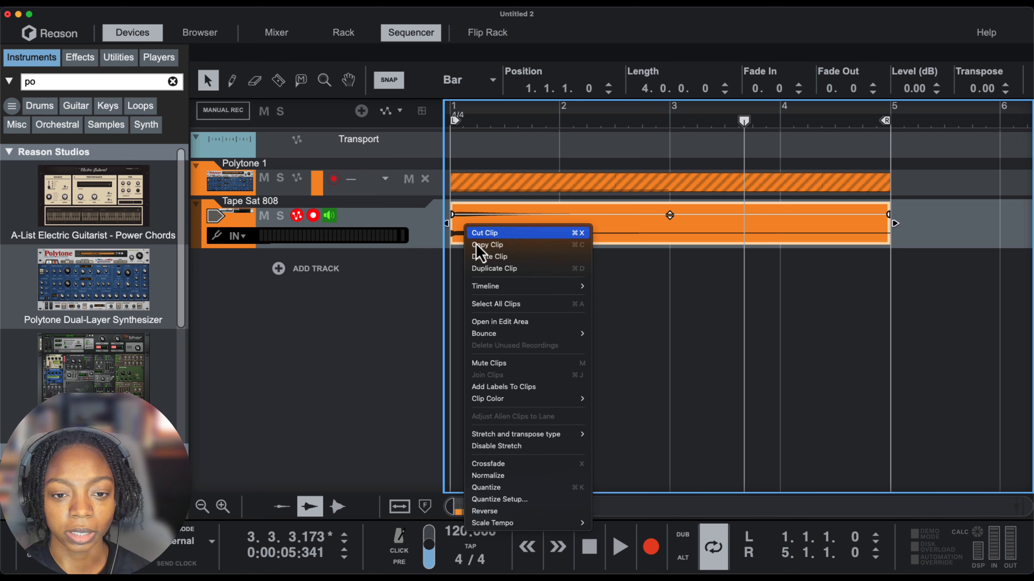
pyautogui.moveTo(521, 333)
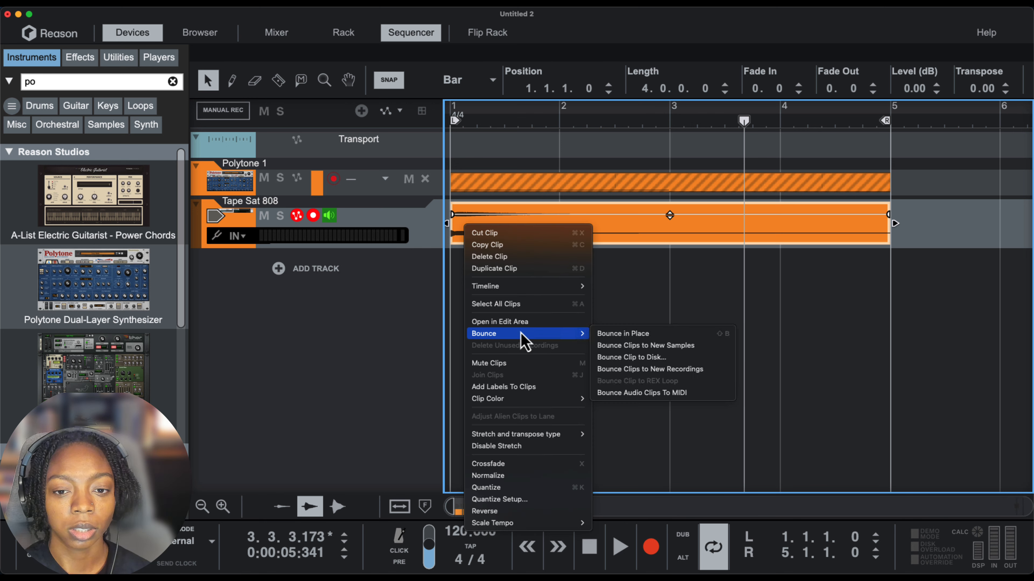
pyautogui.click(658, 348)
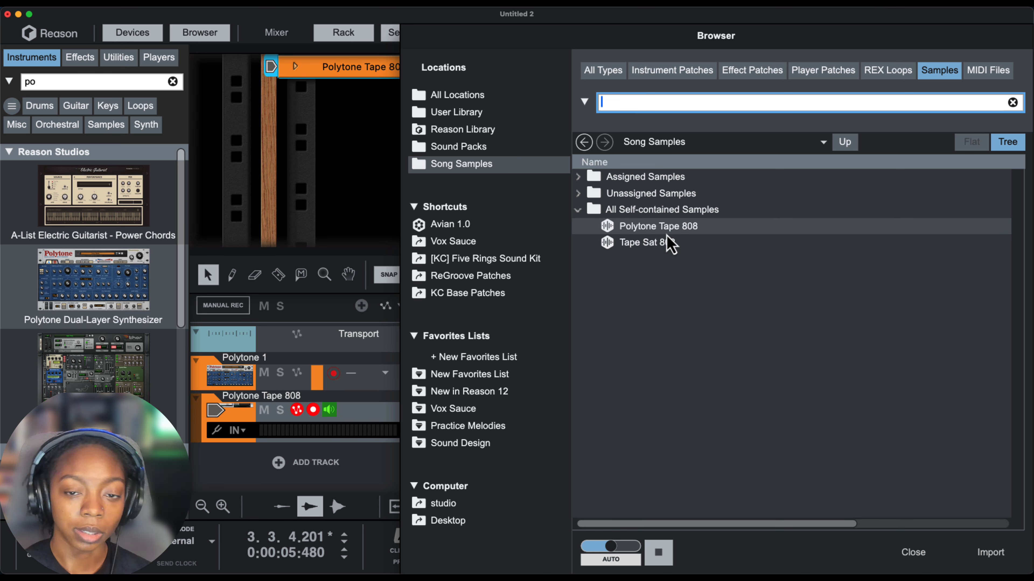
# - Audition the Polytone Tape 808 song sample and open it for editing
pyautogui.click(659, 230)
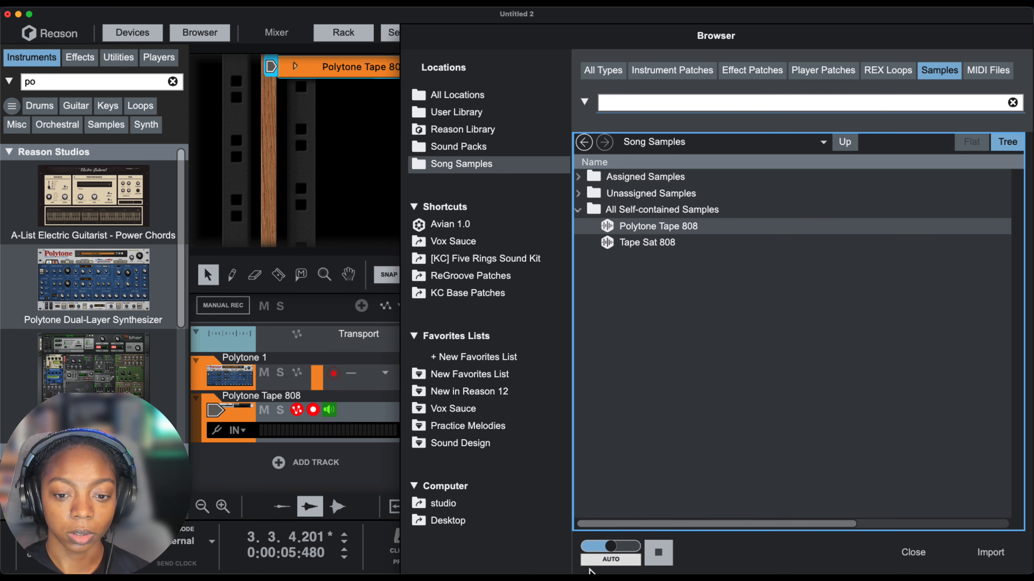
pyautogui.rightClick(662, 243)
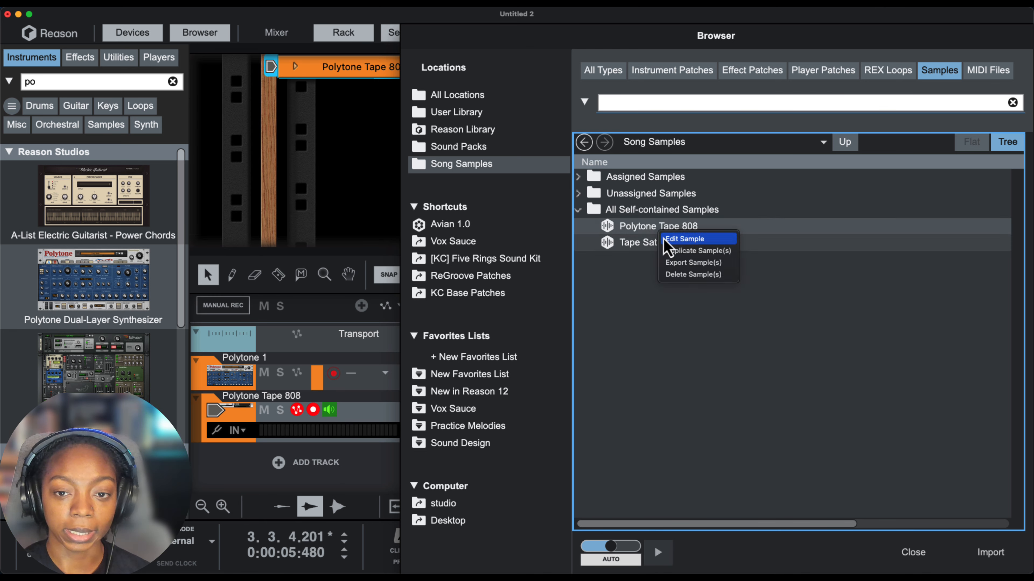
pyautogui.click(671, 241)
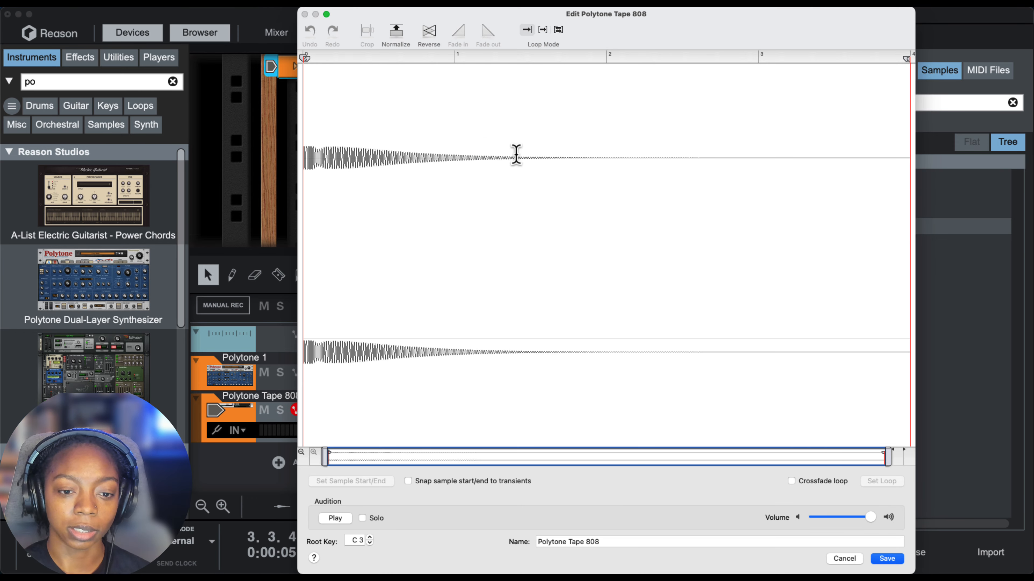
# - Normalize the Polytone Tape 808 sample and crop off its silent tail at about 2.85 seconds
pyautogui.click(397, 37)
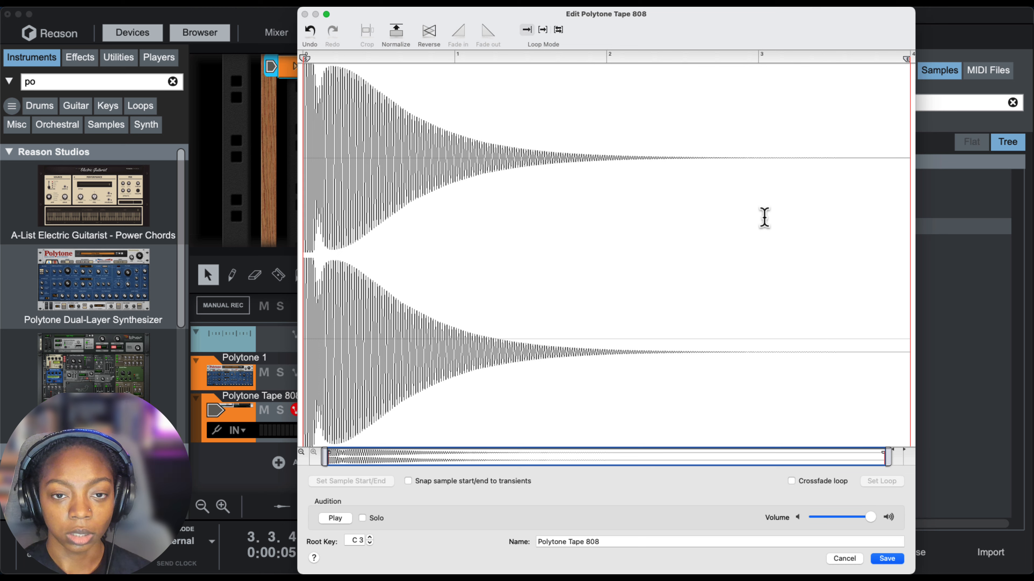
pyautogui.moveTo(907, 59); pyautogui.dragTo(733, 100)
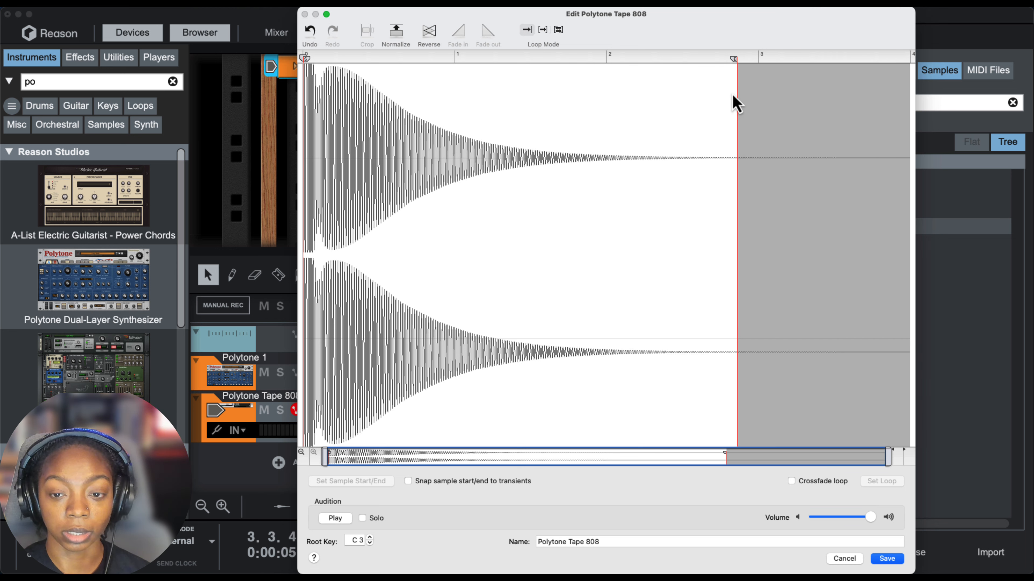
pyautogui.click(368, 33)
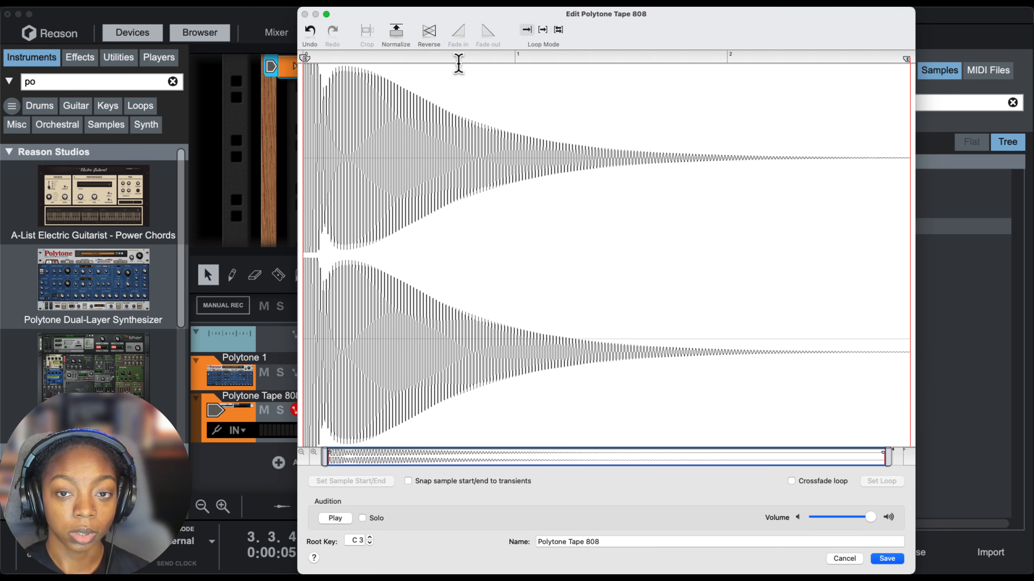
# - Fade out about the last 0.15 seconds of the sample, audition it, and save the edited sample
pyautogui.moveTo(879, 187); pyautogui.dragTo(980, 203)
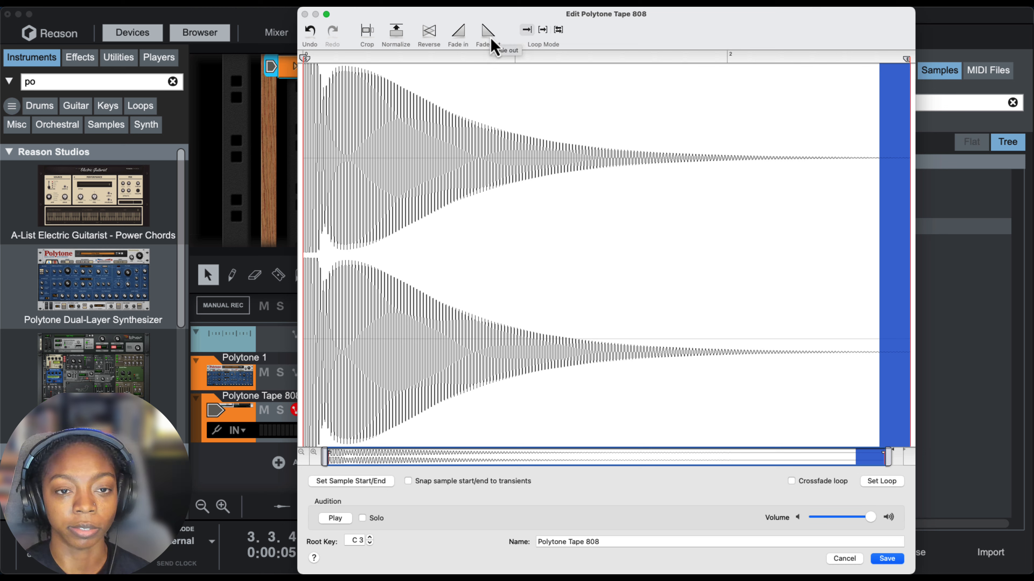
pyautogui.click(324, 523)
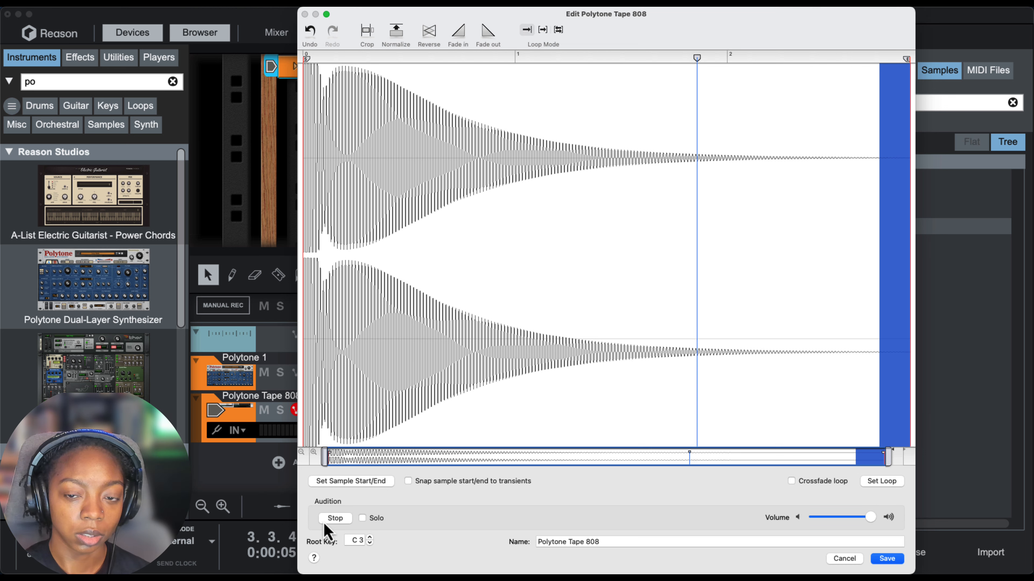
pyautogui.click(453, 344)
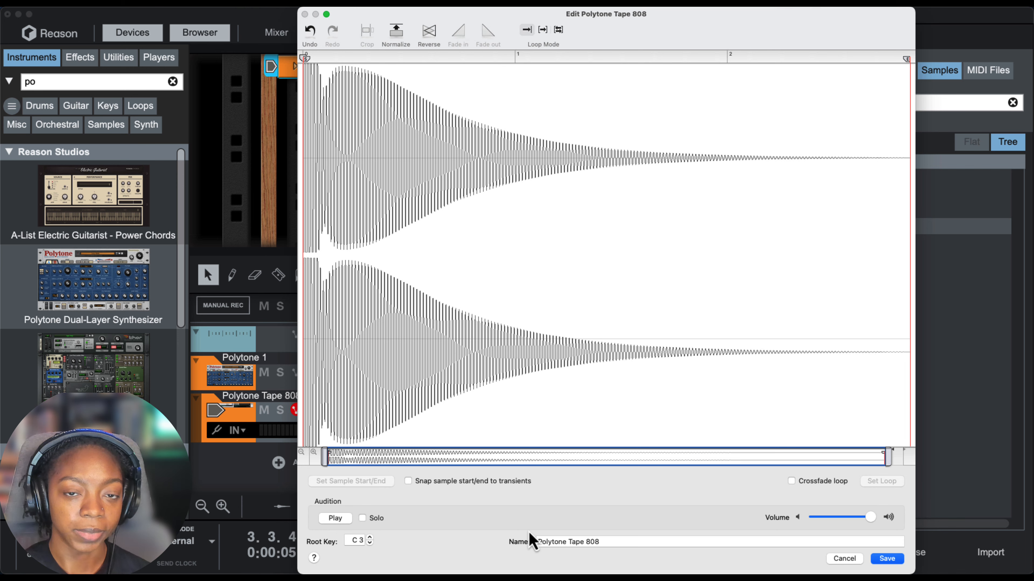
pyautogui.click(897, 560)
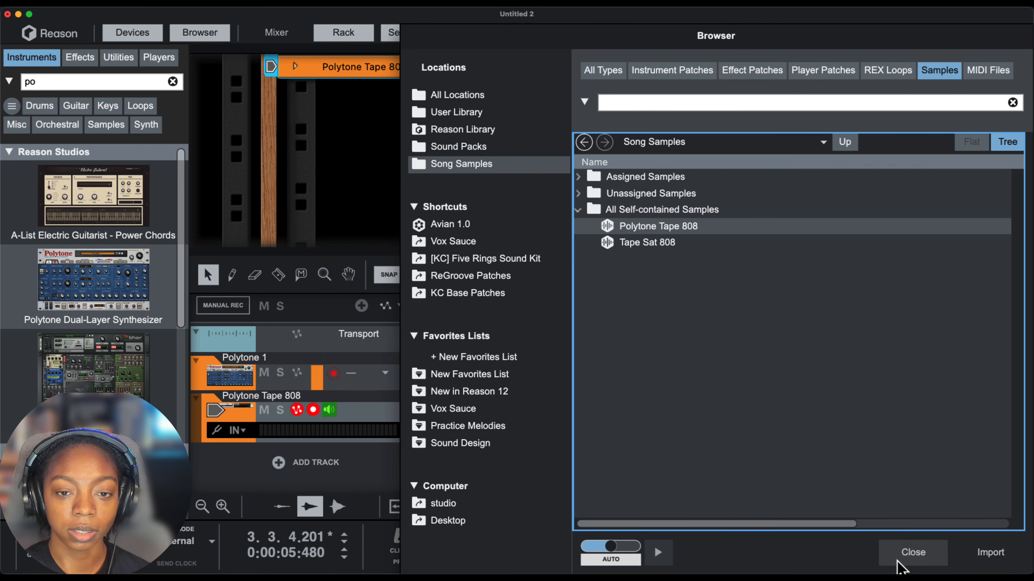
# - Try to export the Polytone Tape 808 sample from the song samples
pyautogui.rightClick(634, 228)
pyautogui.click(653, 256)
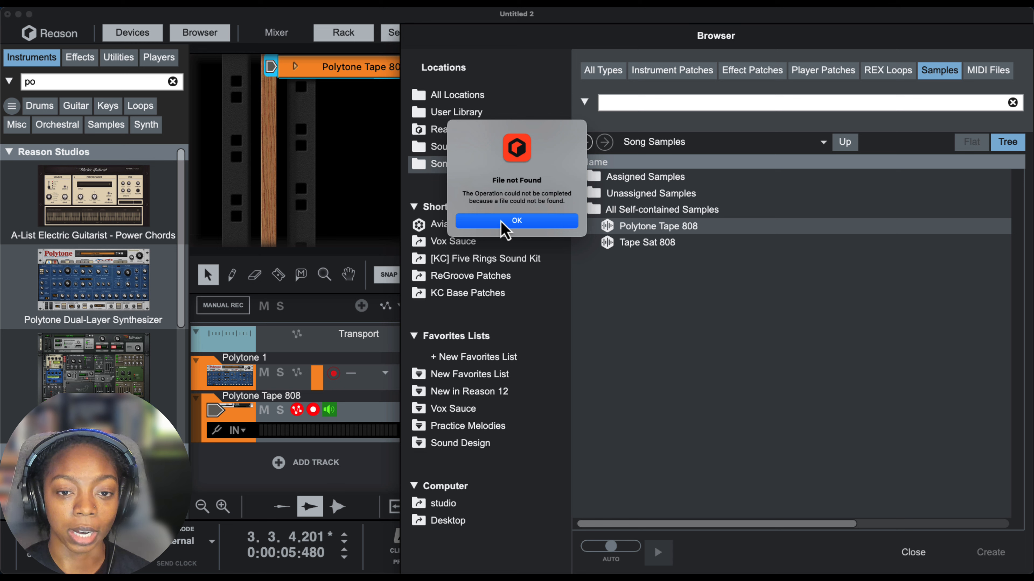
pyautogui.click(521, 225)
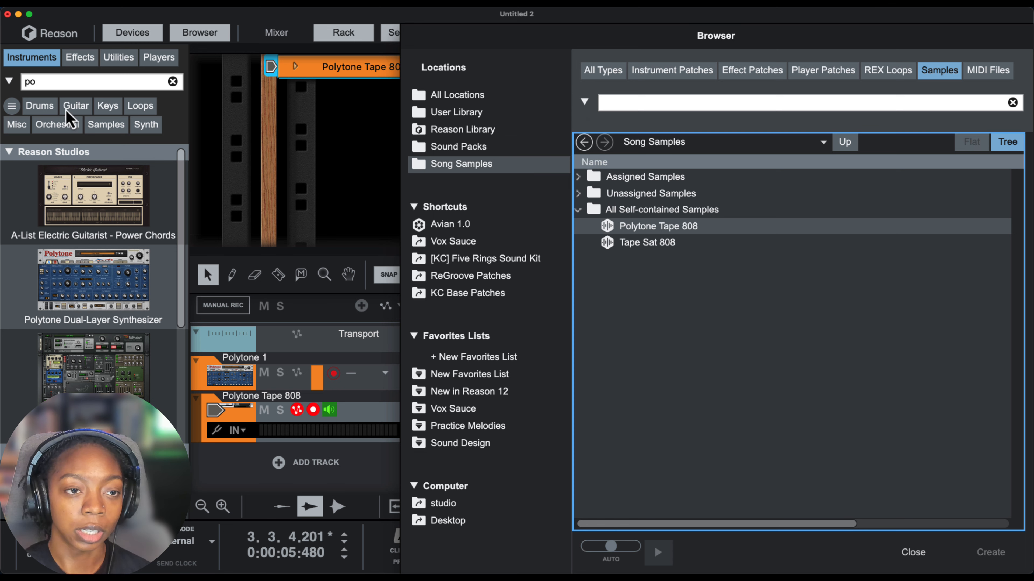
# - Exclude Polytone Tape 808 and Tape Sat 808 from the song's self-contained samples and apply the settings
pyautogui.click(72, 7)
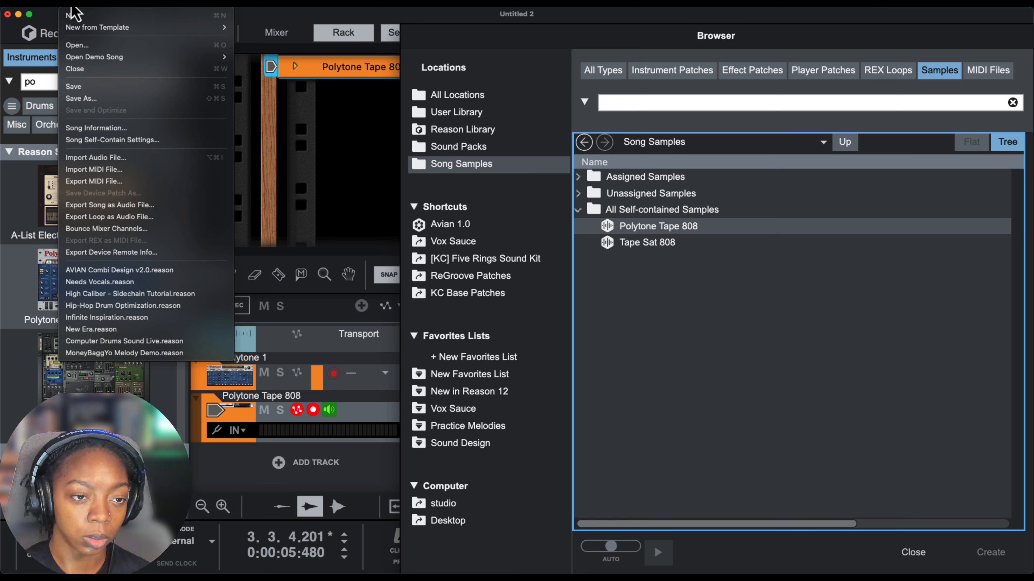
pyautogui.click(122, 140)
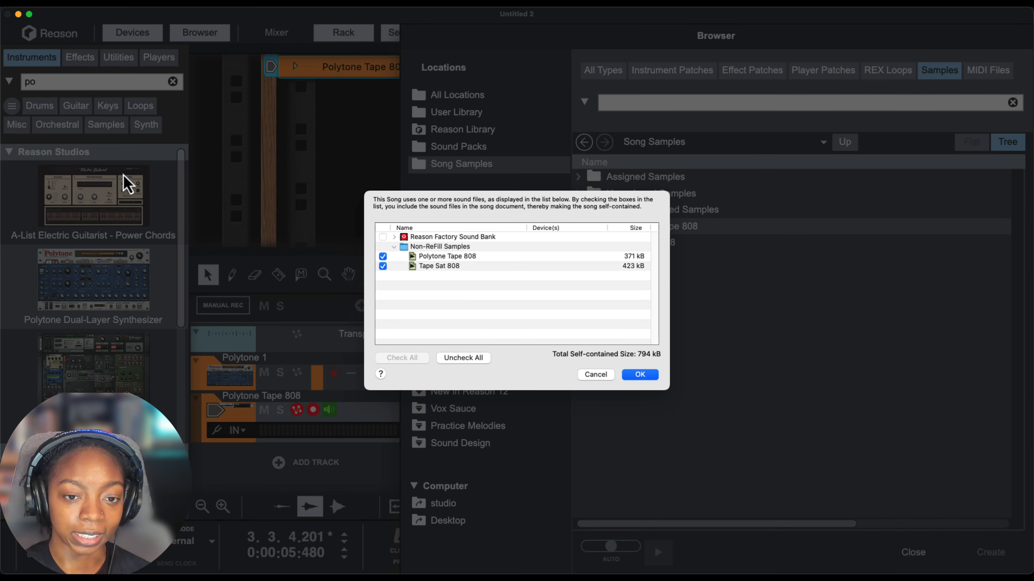
pyautogui.click(382, 256)
pyautogui.click(382, 266)
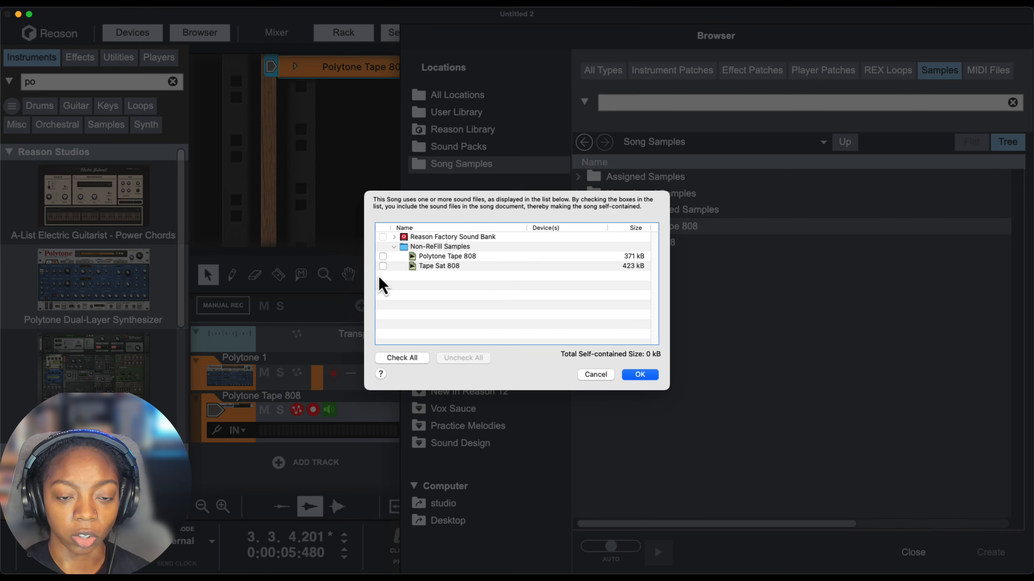
pyautogui.click(639, 375)
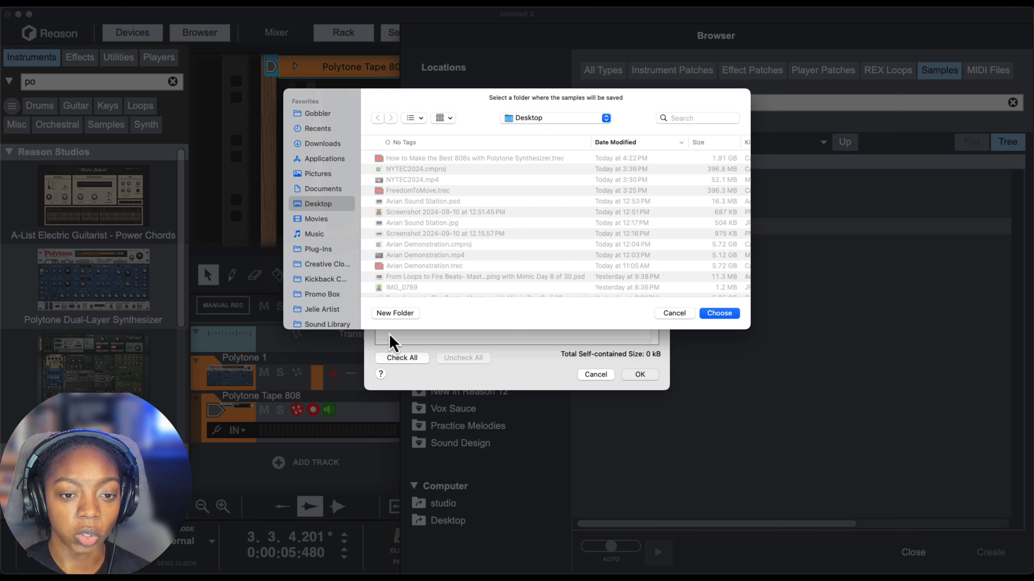
# - Create a Desktop folder named Polytone 808 Collection and save the extracted samples into it
pyautogui.click(390, 313)
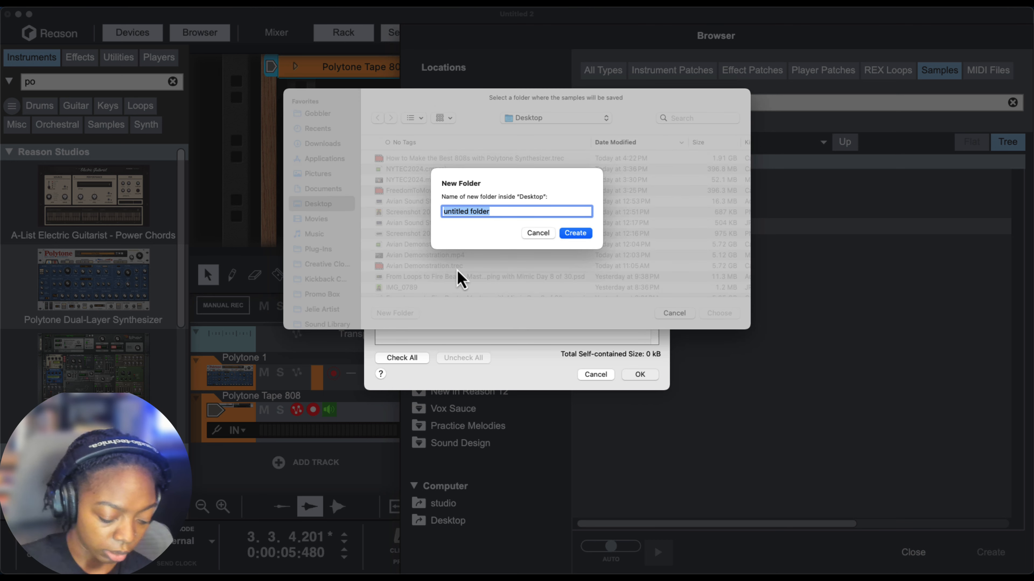
pyautogui.write('Polytone 808 Col')
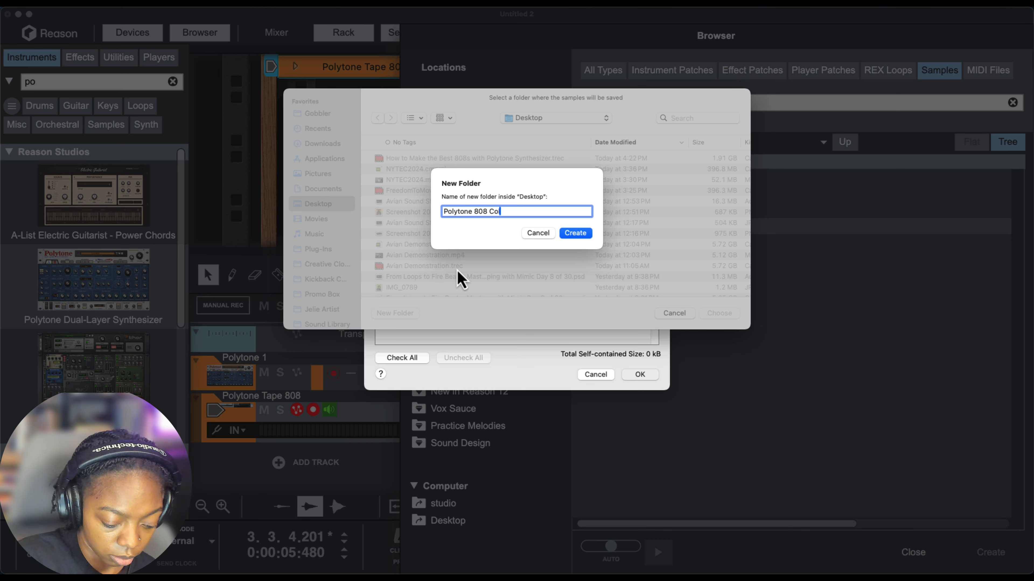
pyautogui.write('lection')
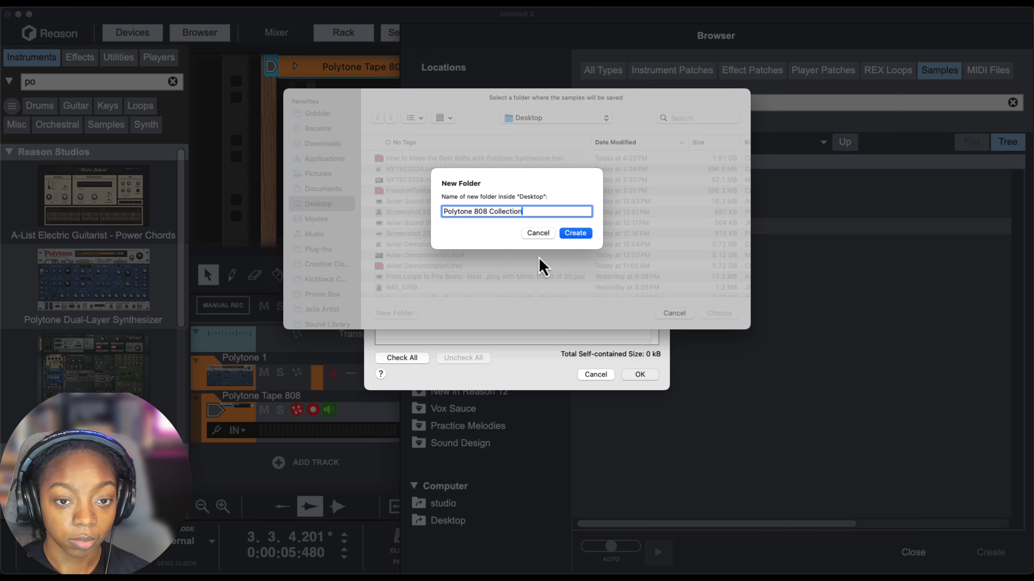
pyautogui.click(575, 234)
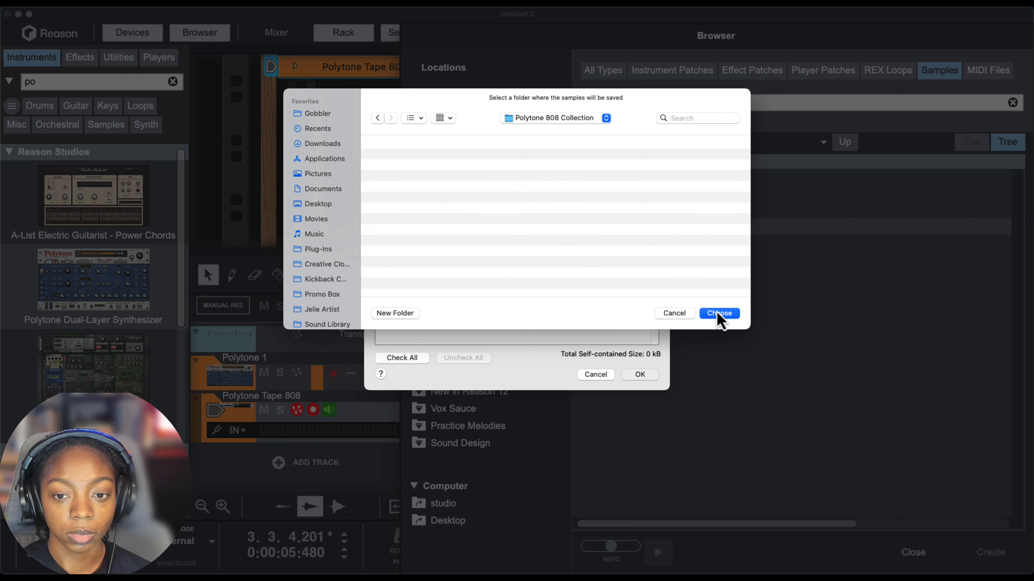
pyautogui.click(721, 317)
# - Preview Polytone Tape 808.wav and Tape Sat 808.wav from the Polytone 808 Collection folder in Finder
pyautogui.click(646, 249)
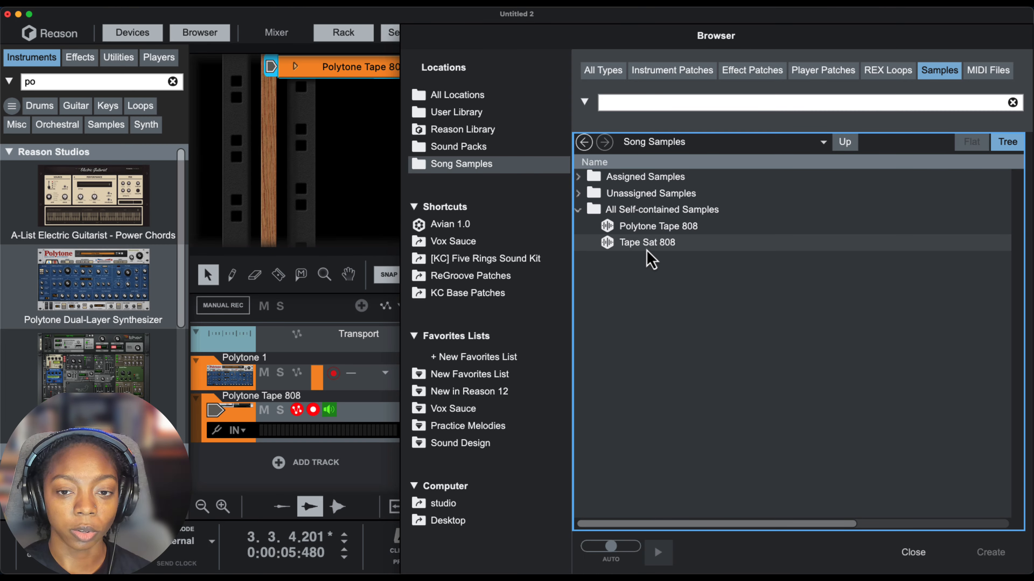
pyautogui.click(650, 232)
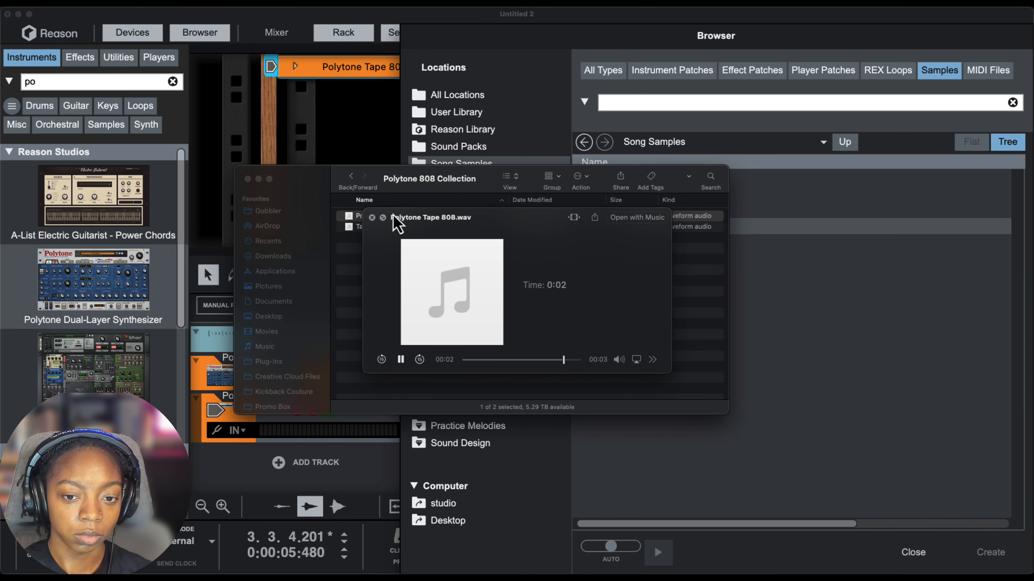
pyautogui.press('Down')
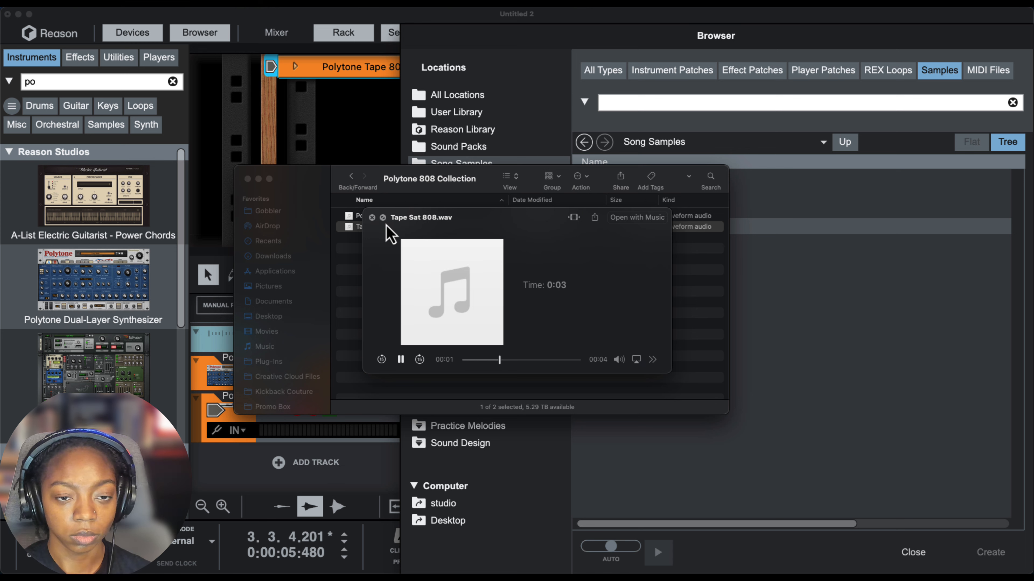